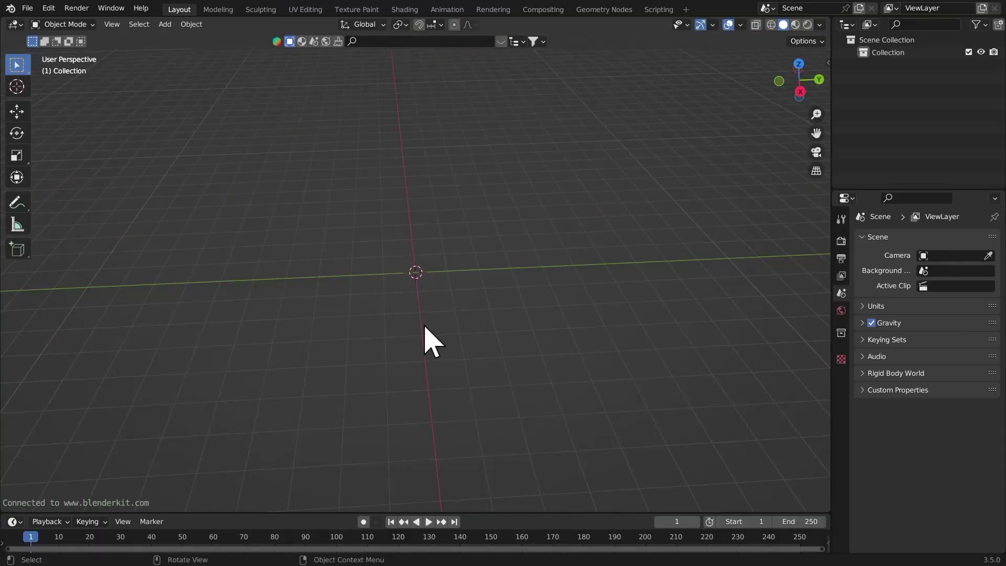
Add a plane at the origin and stretch it along X to a scale of about 6.5.
middle_drag(424, 326, 549, 258)
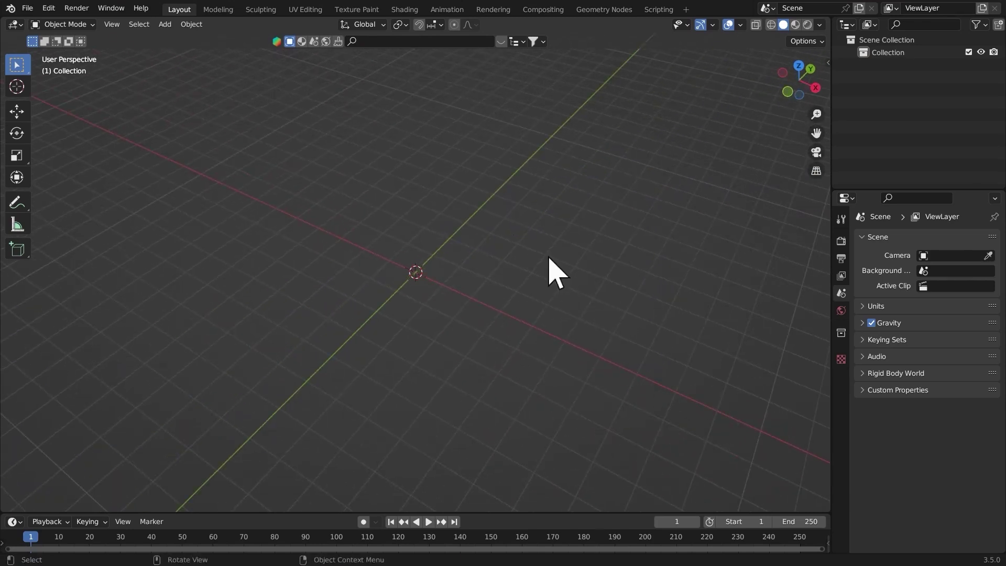
key(shift+a)
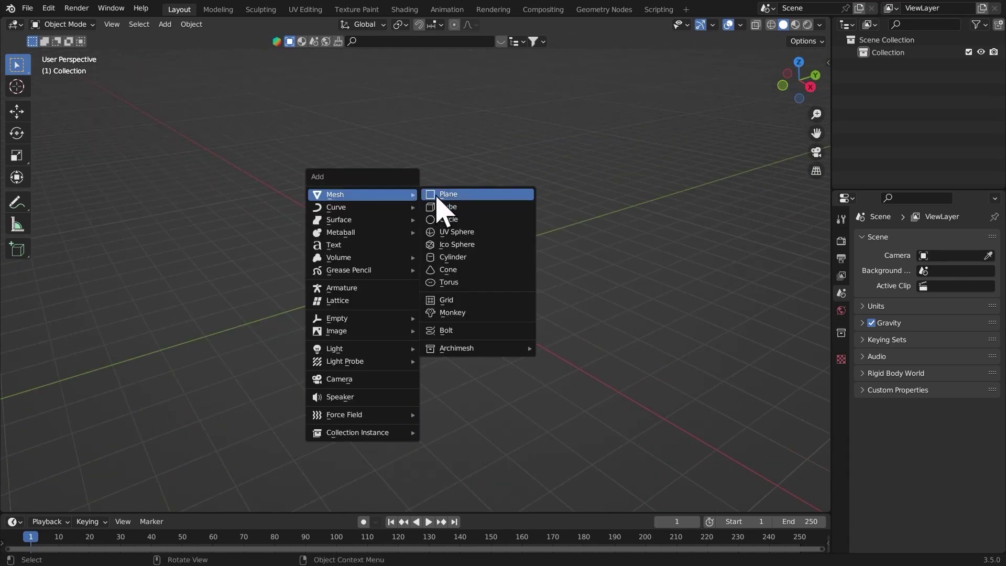
click(444, 196)
middle_drag(444, 195, 487, 242)
key(s)
key(x)
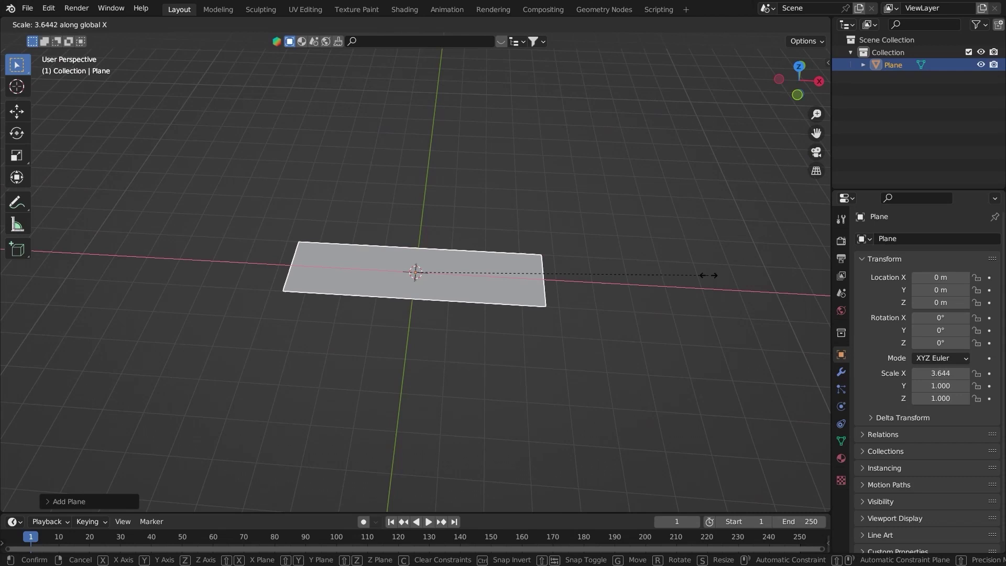
click(702, 282)
key(s)
key(x)
click(528, 242)
Extrude the plane's face upward in Edit Mode to form a long solid bar.
key(Tab)
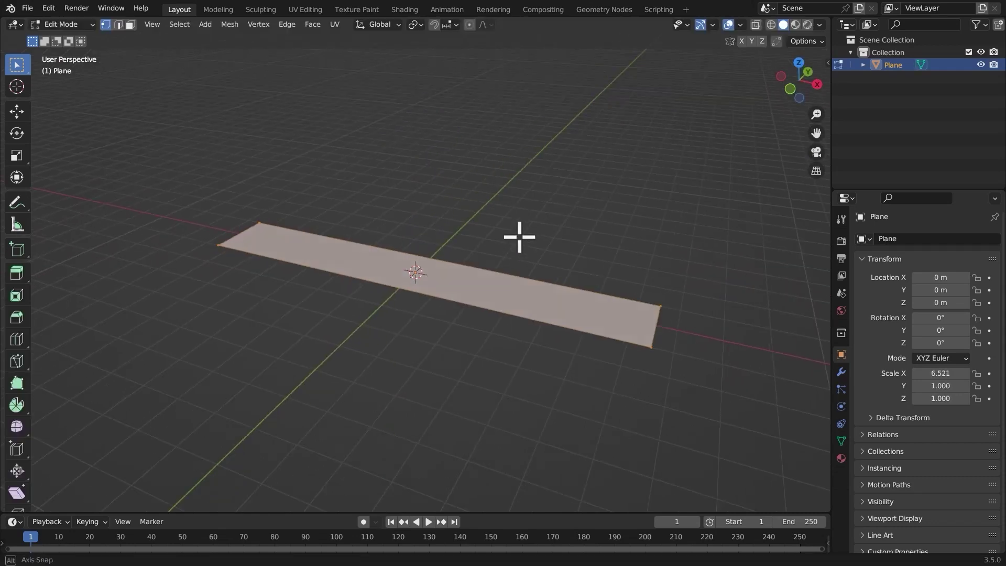
key(e)
click(495, 197)
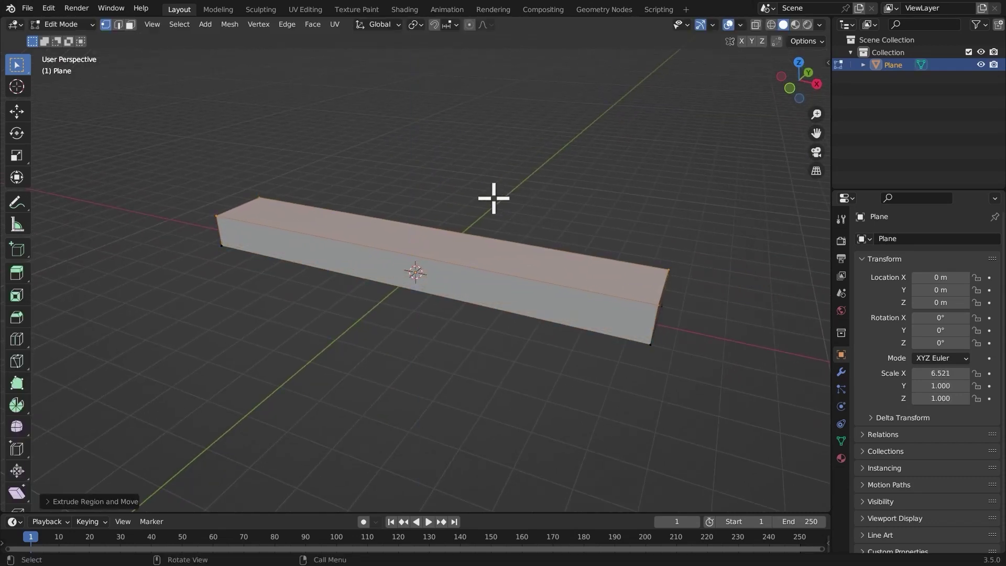
Add 10 evenly spaced loop cuts across the bar's length and return to Object Mode.
middle_drag(491, 197, 468, 239)
key(ctrl+r)
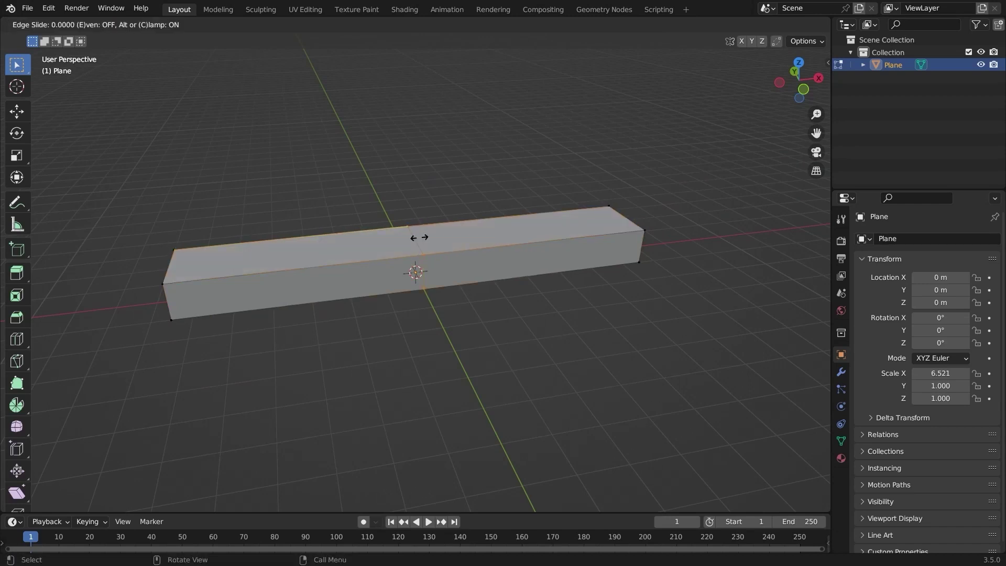
click(420, 234)
click(102, 501)
drag(157, 391, 167, 392)
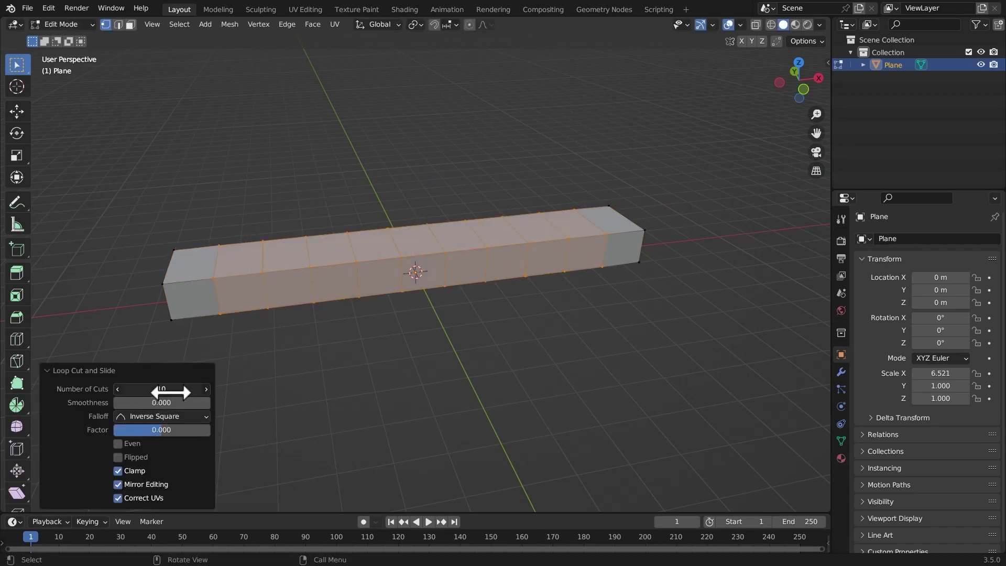
key(Tab)
Add a Displace modifier with a new texture to the bar.
middle_drag(678, 326, 817, 369)
click(841, 371)
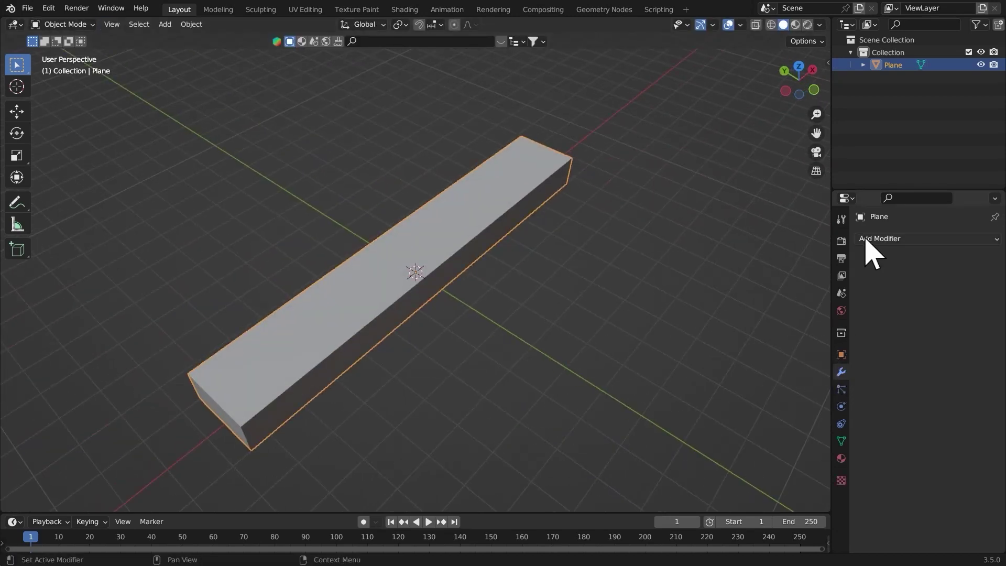
click(875, 241)
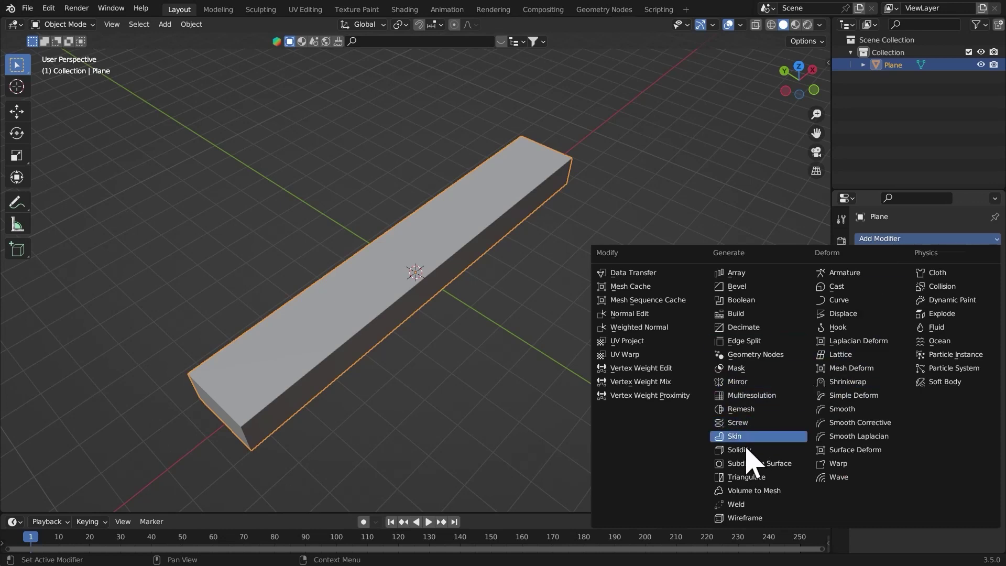
click(859, 313)
click(950, 284)
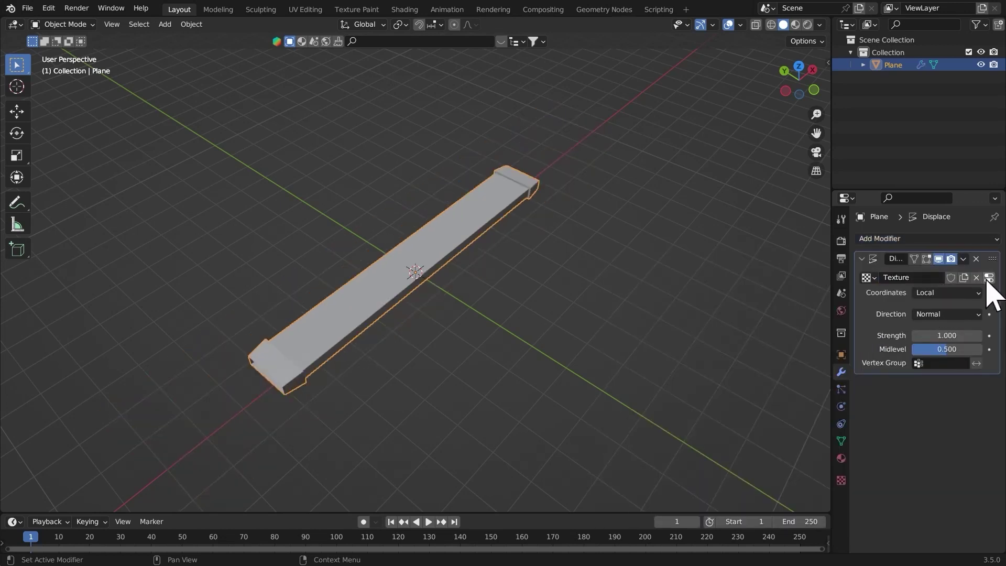
Change the displacement texture's type and adjust its setting so the bar bends in soft waves.
click(990, 288)
click(938, 275)
click(921, 318)
drag(934, 491, 943, 486)
click(841, 371)
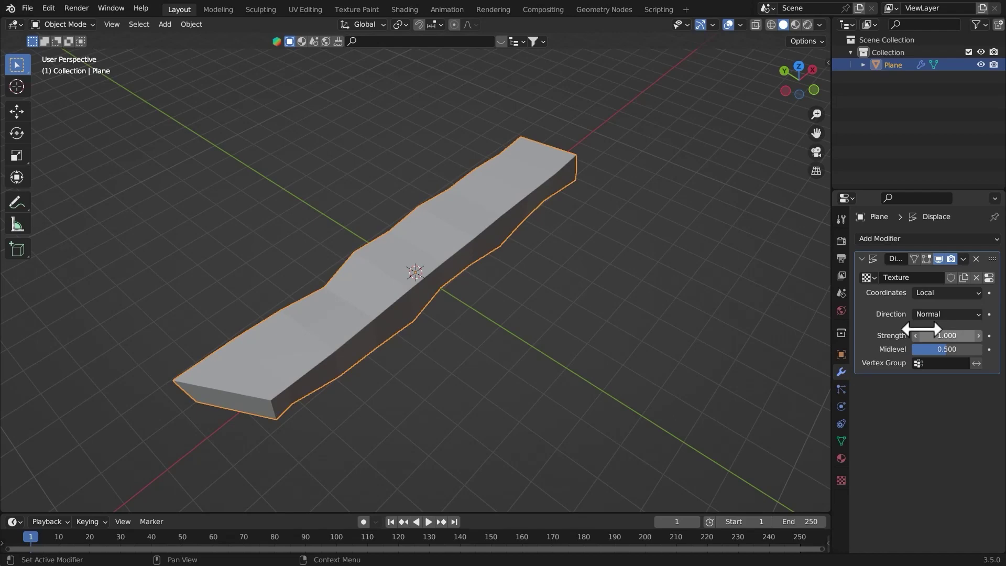
Adjust the Displace strength and add a Subdivision Surface modifier to the bar.
drag(929, 330, 932, 335)
click(891, 239)
click(755, 462)
Scale the whole bar mesh along Z by about 1.12 in Edit Mode.
middle_drag(660, 340, 514, 243)
key(Tab)
key(s)
key(z)
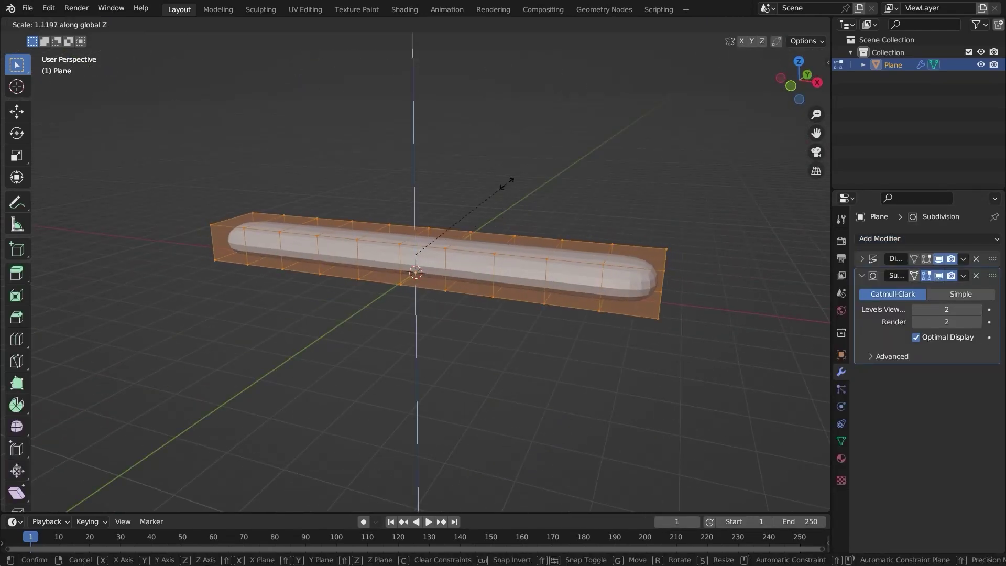
click(504, 183)
key(Tab)
Apply the Displace and Subdivision modifiers to the bar.
middle_drag(504, 181, 608, 257)
key(ctrl+a)
key(ctrl+a)
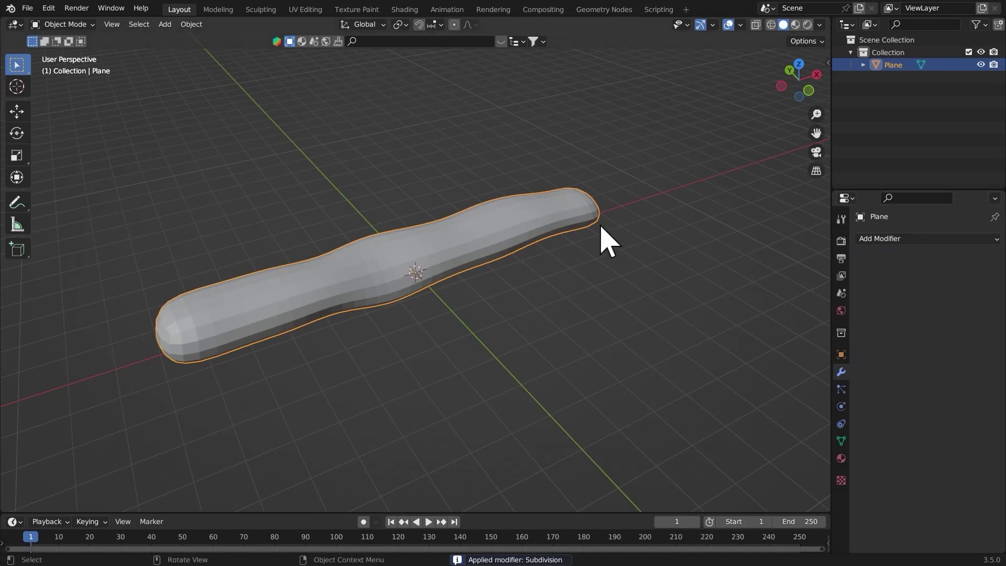
middle_drag(554, 234, 668, 485)
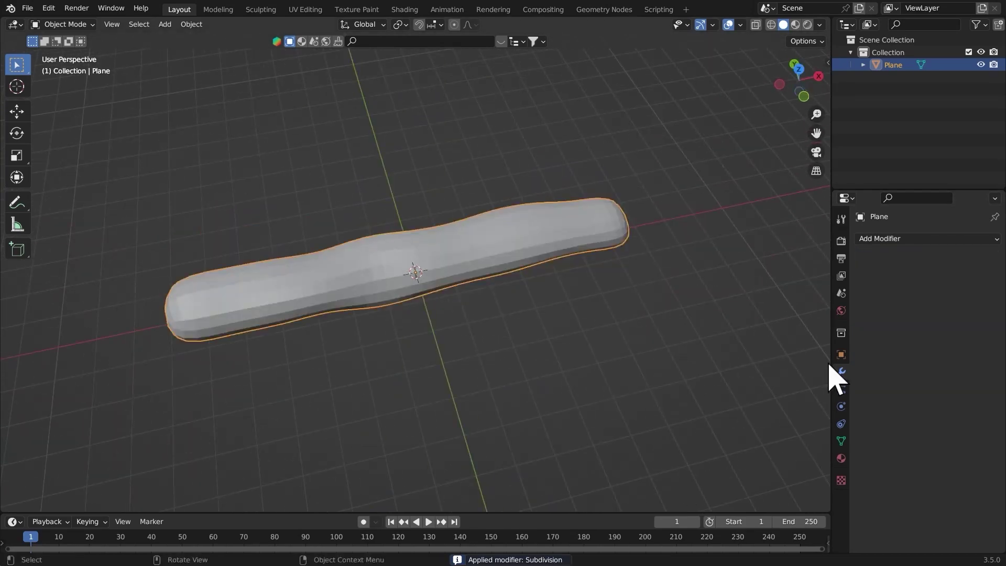
Widen the Properties area and turn it into a Geometry Node Editor with its sidebar hidden.
drag(830, 365, 533, 209)
click(547, 198)
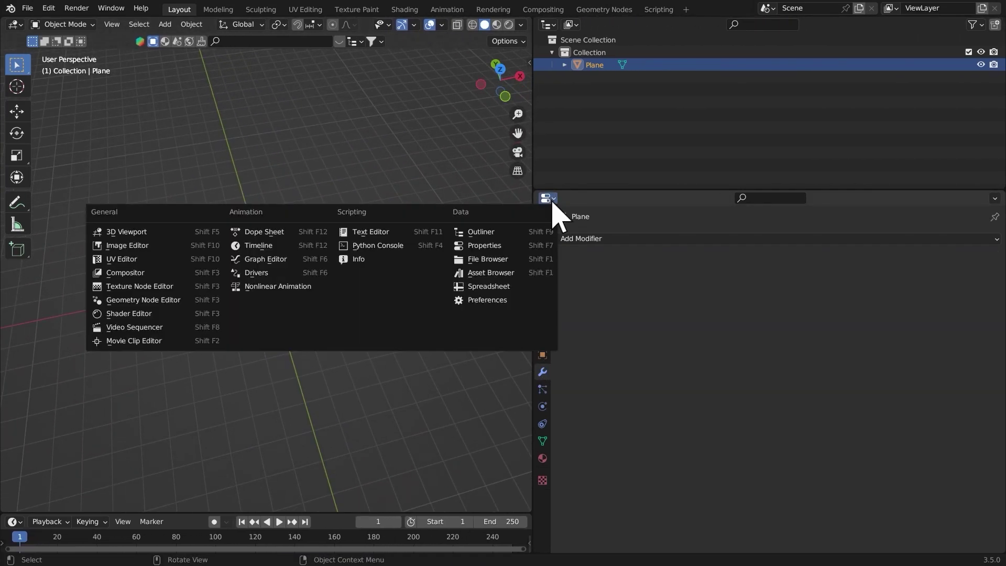
key(Return)
key(n)
middle_drag(471, 262, 402, 229)
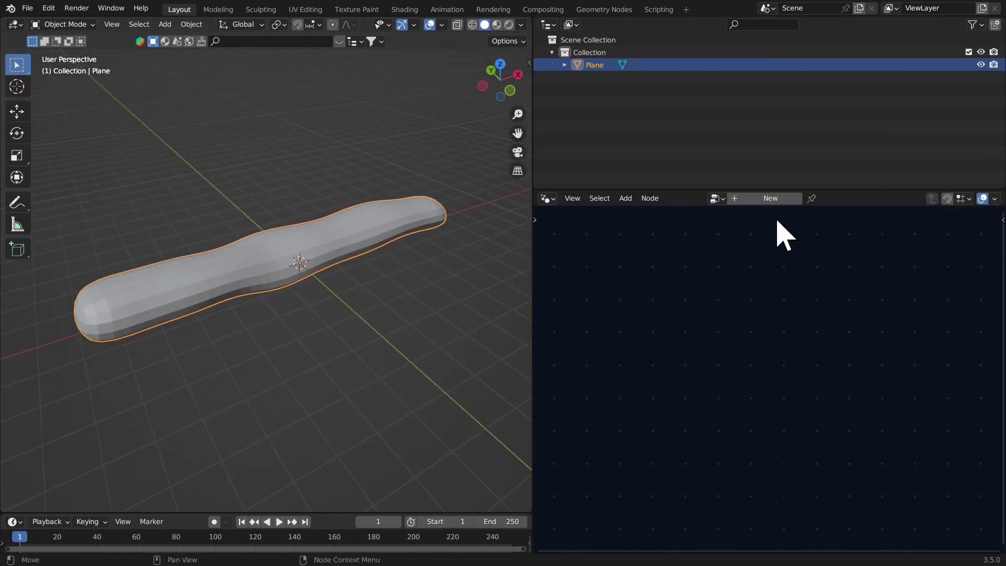
Create a new geometry node tree for the bar and name it "pin".
double_click(770, 198)
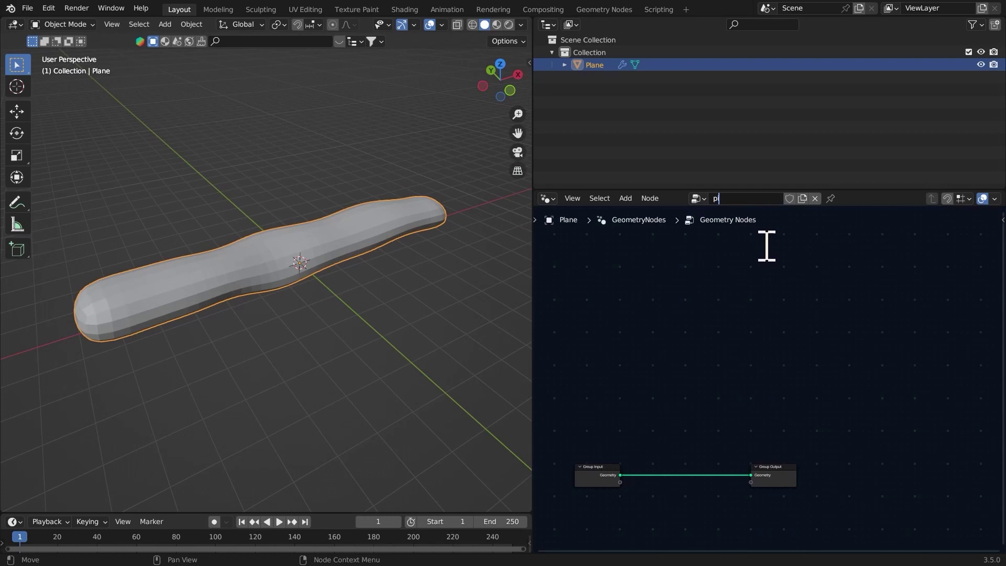
key(Return)
key(Home)
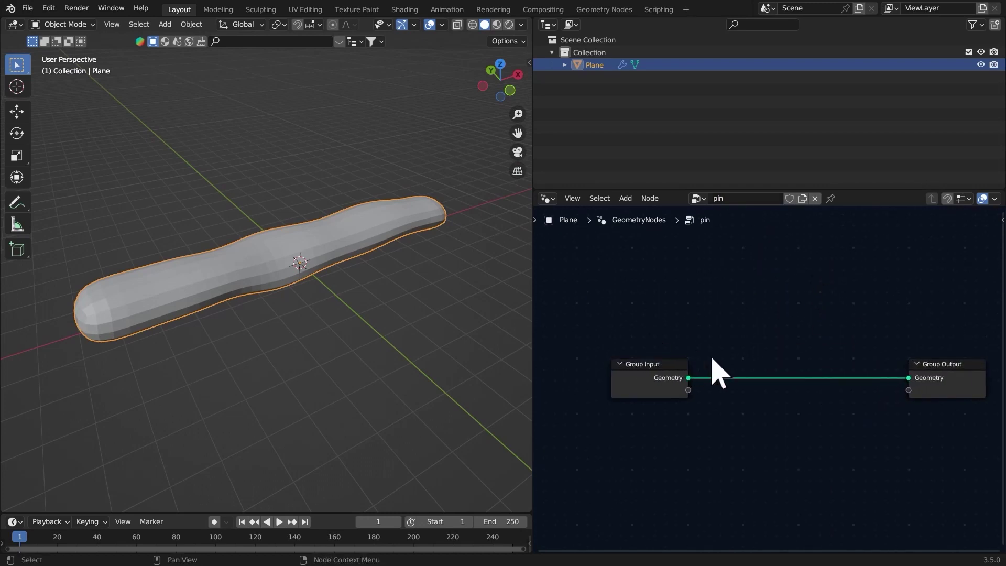
Insert a Store Named Attribute node between Group Input and Group Output.
key(shift+a)
text(store)
key(Return)
click(839, 382)
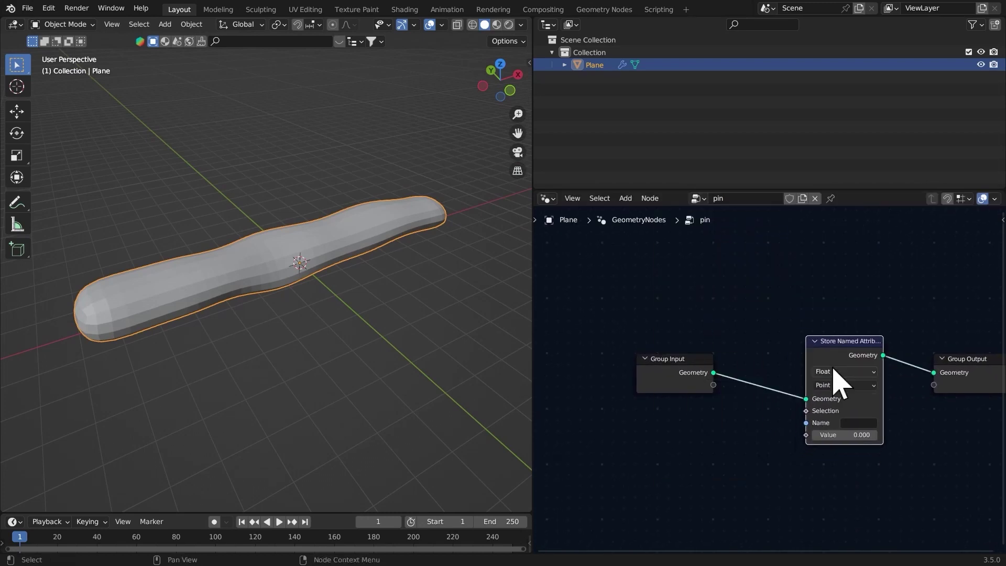
Add an Ico Sphere node to the pin node tree.
middle_drag(838, 383, 742, 335)
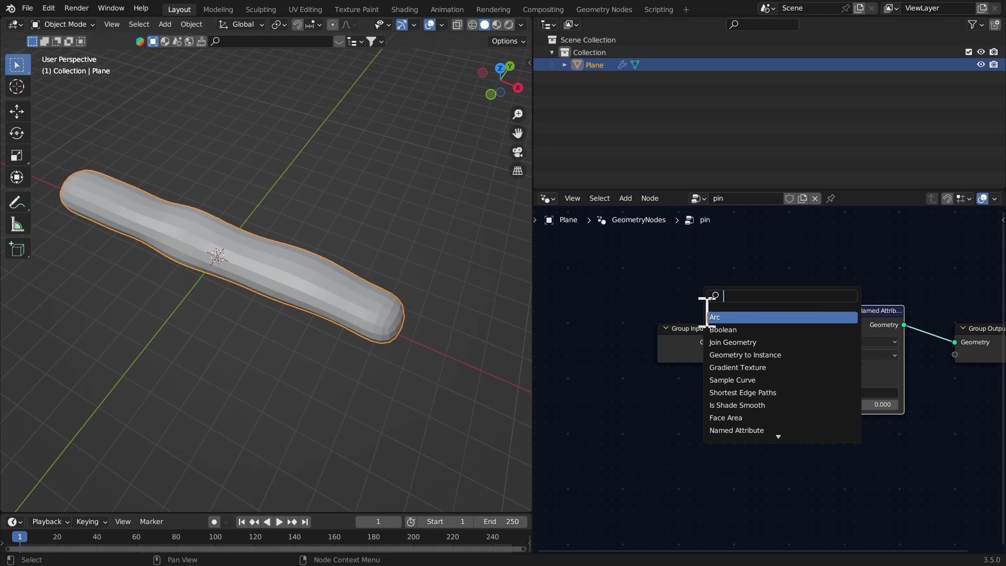
text(c)
key(BackSpace)
text(sphe)
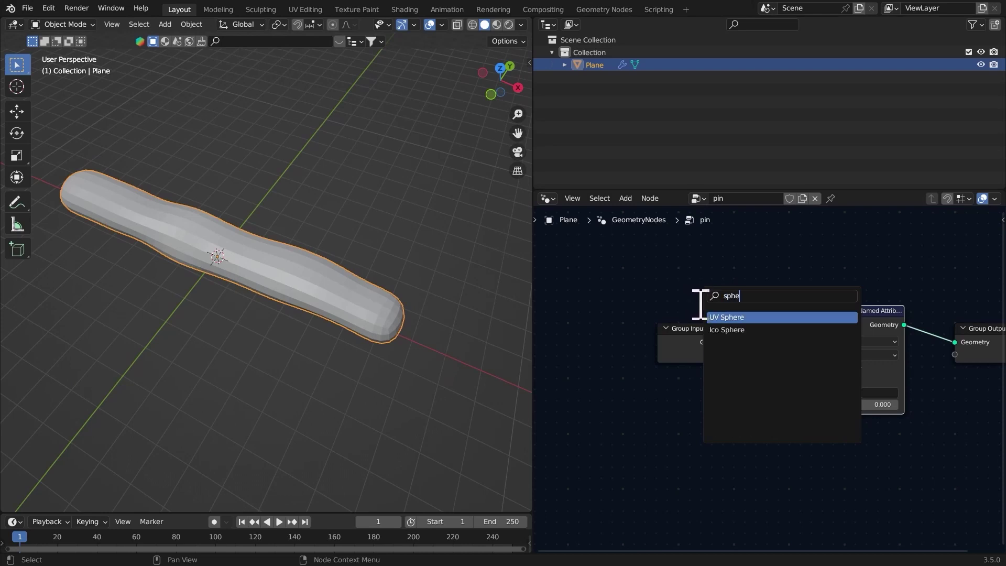
click(727, 330)
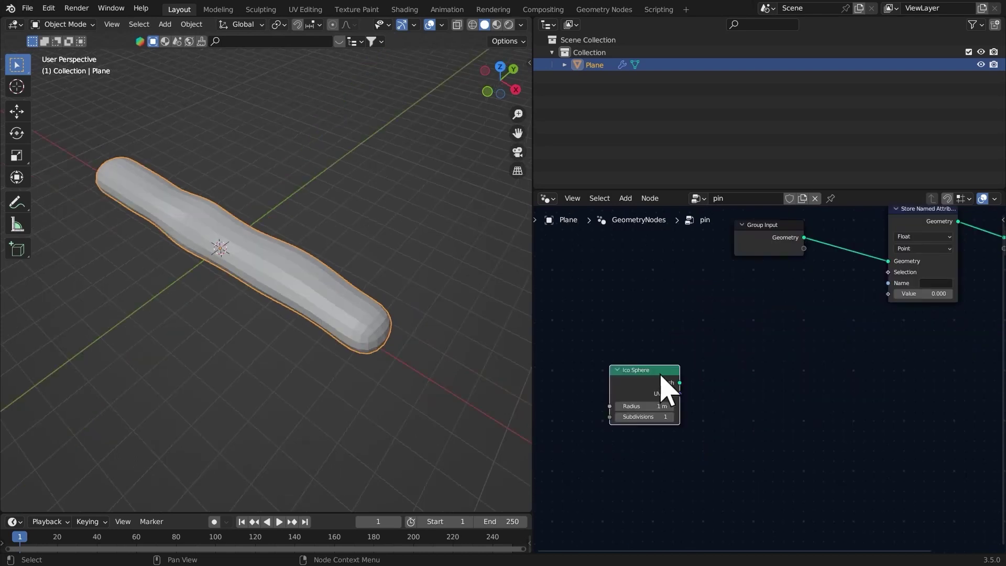
Preview the Ico Sphere through a Viewer node and apply the bar object's scale.
ctrl+shift+click(647, 381)
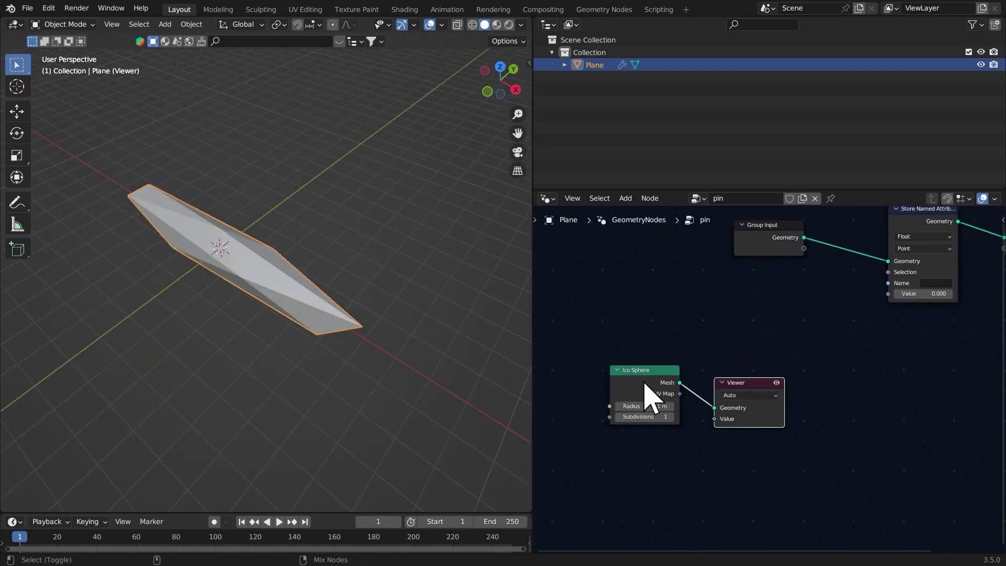
key(ctrl+a)
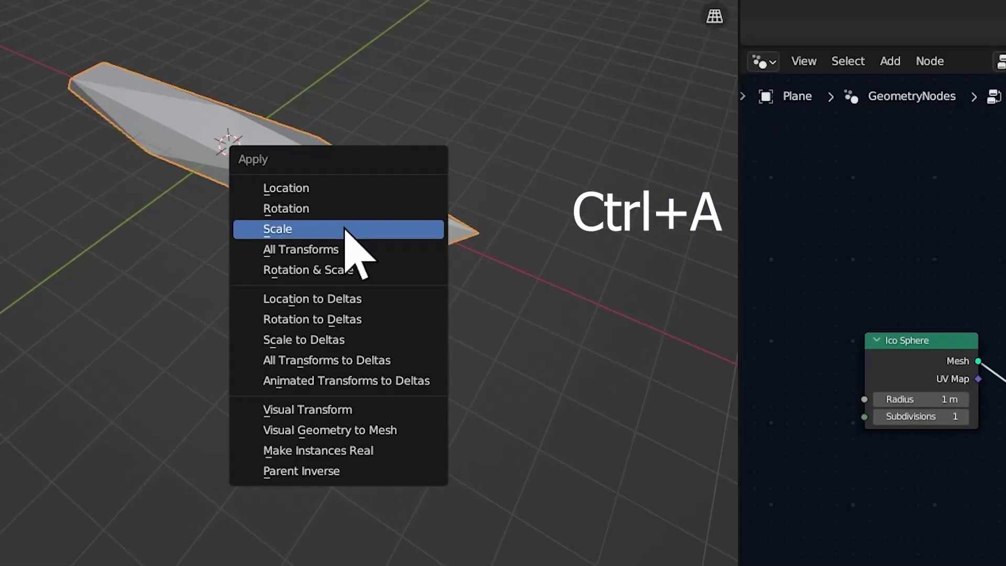
click(312, 296)
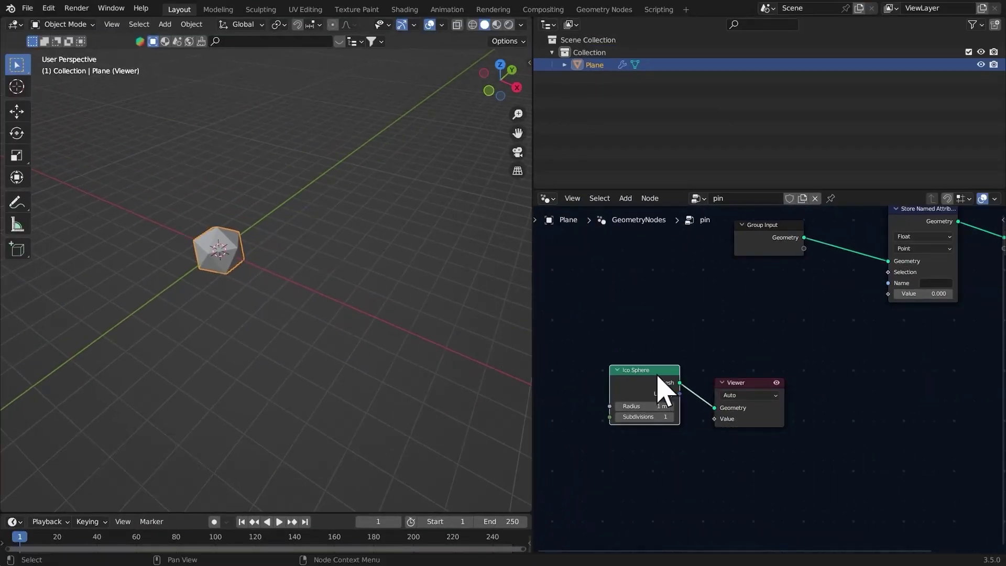
Insert a Transform Geometry node after the Ico Sphere and set its X translation to 6 m.
drag(920, 348, 738, 374)
middle_drag(967, 356, 973, 350)
click(674, 407)
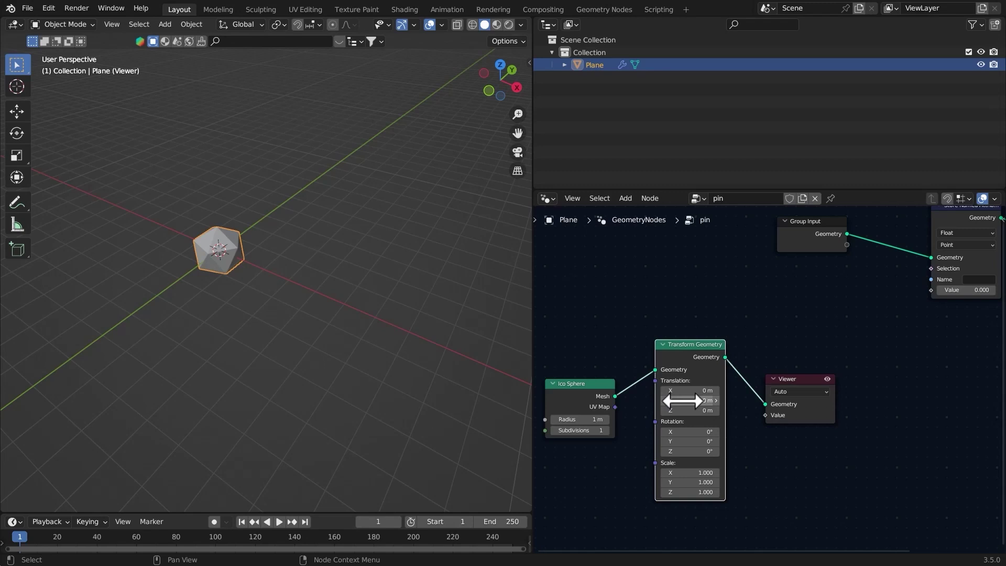
drag(681, 391, 721, 402)
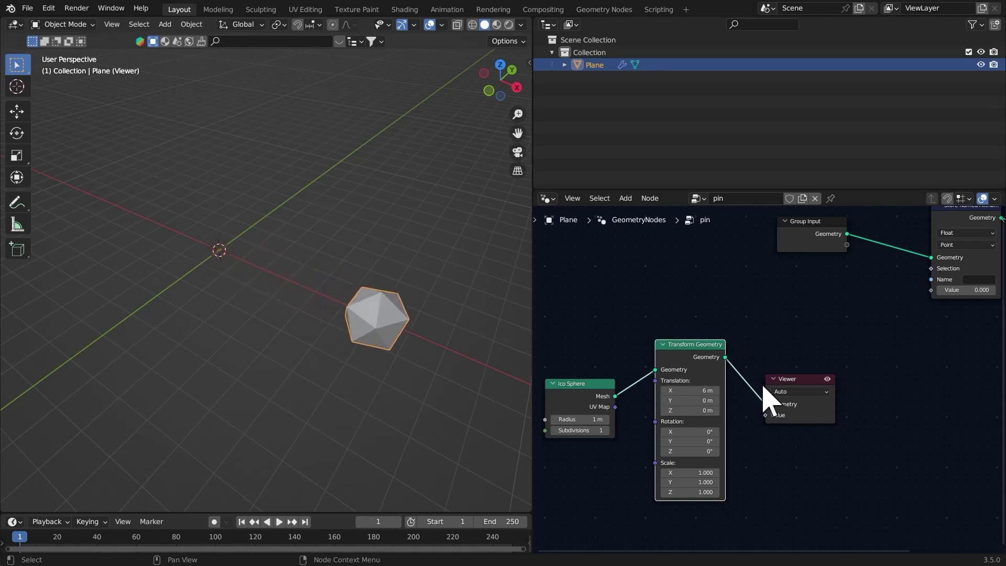
Delete the Viewer node to return the viewport to the bar.
middle_drag(803, 379, 718, 404)
click(762, 398)
key(x)
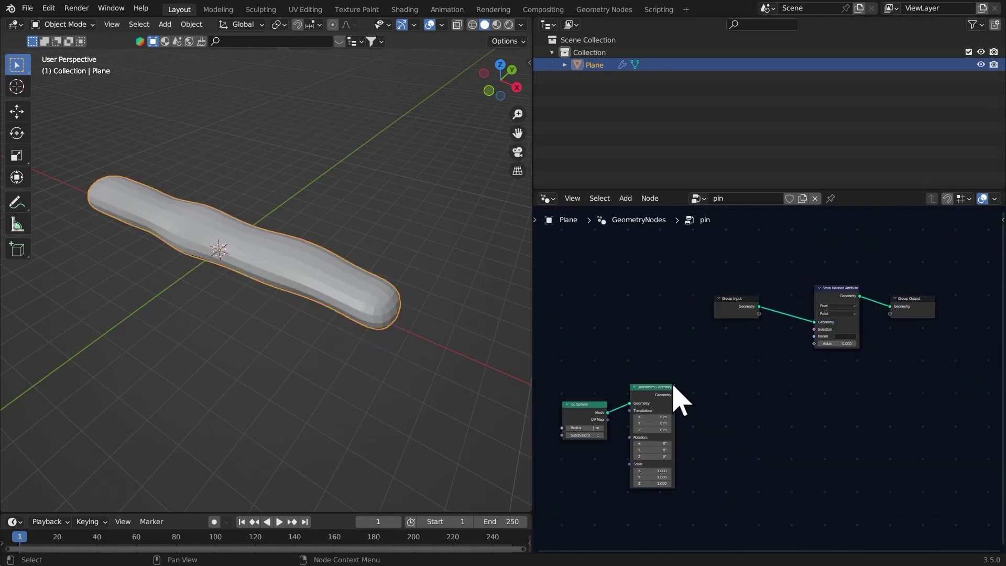
Add a Geometry Proximity node with the Transform Geometry output as its Target, and place it beneath the Group Input node.
key(shift+a)
text(p)
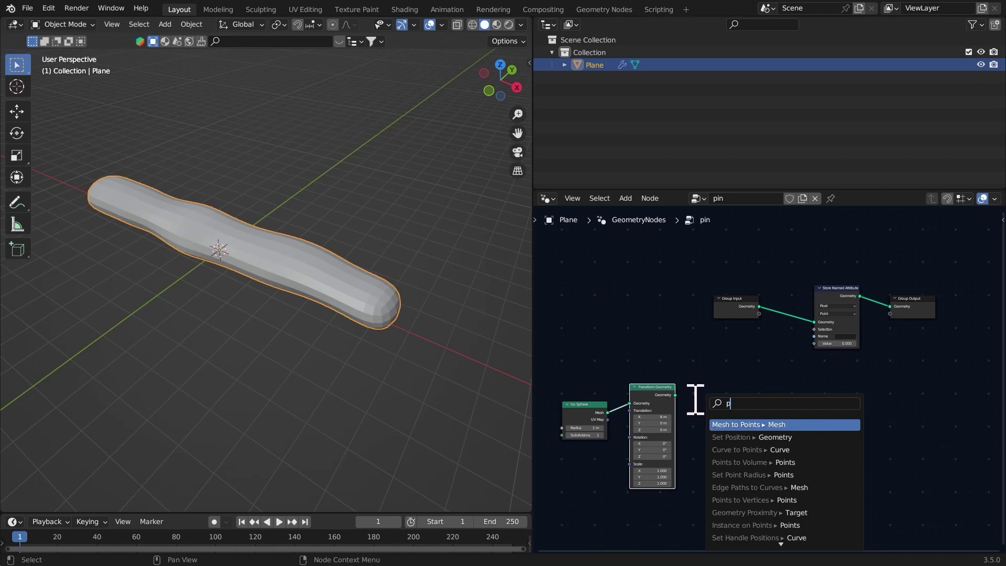
text(rox)
click(741, 423)
click(753, 413)
middle_drag(794, 378, 728, 359)
key(g)
click(636, 461)
Add a Math node set to Add on the proximity Distance and link its result to the Store Named Attribute value.
key(shift+a)
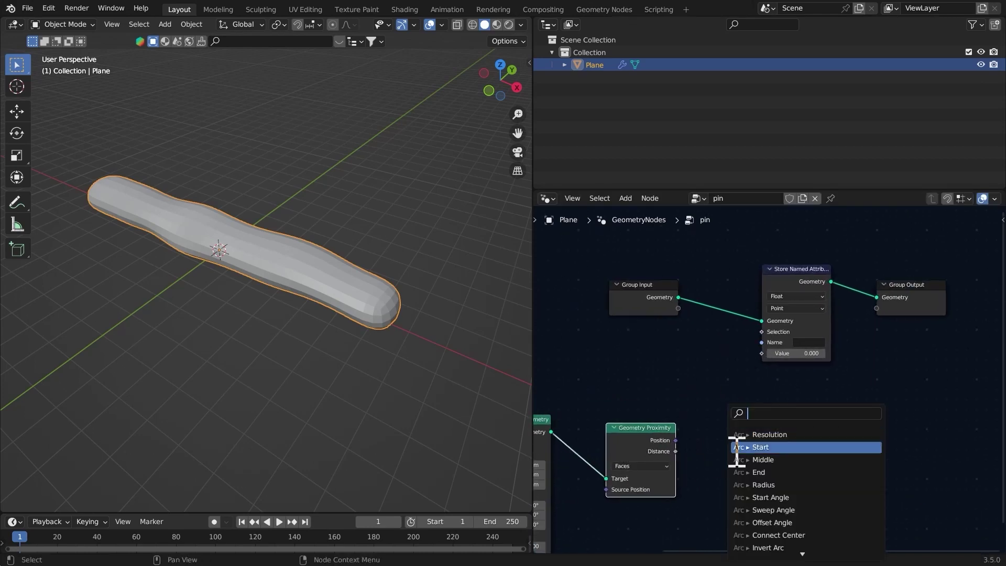
text(ma)
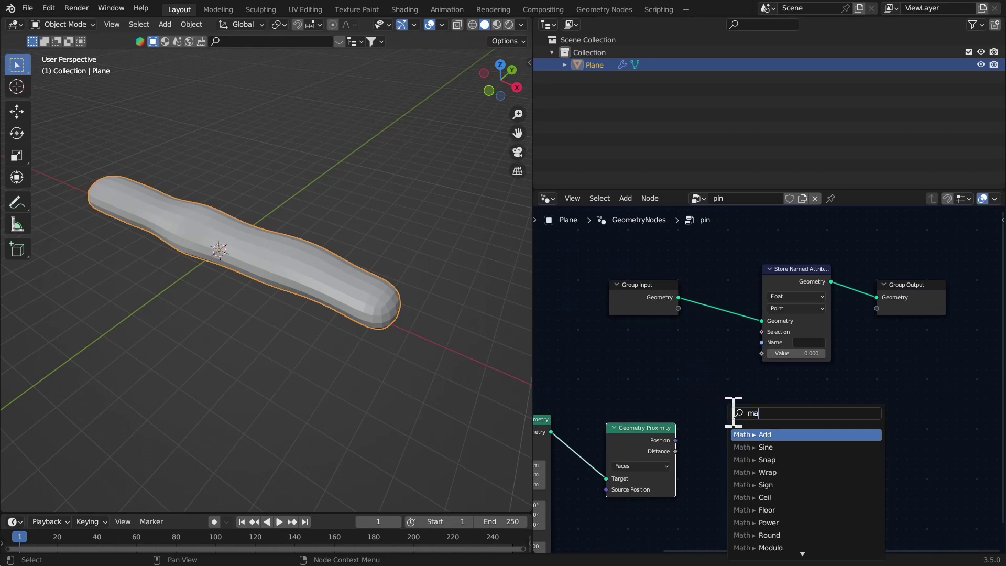
key(Return)
click(809, 457)
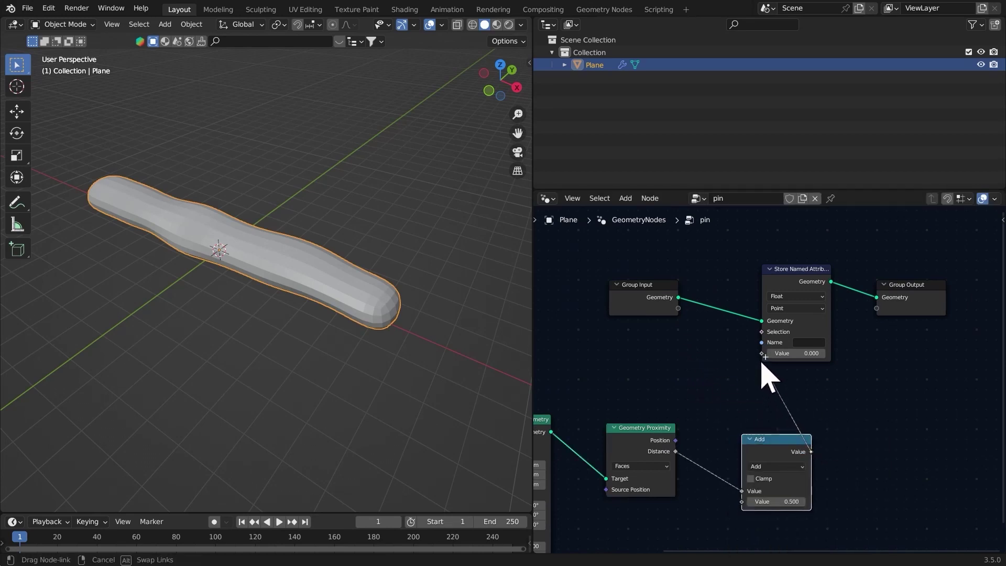
drag(761, 364, 762, 363)
Preview the Add result on the bar by linking it and the Group Input geometry to a Viewer node.
middle_drag(811, 428, 818, 392)
ctrl+shift+click(778, 407)
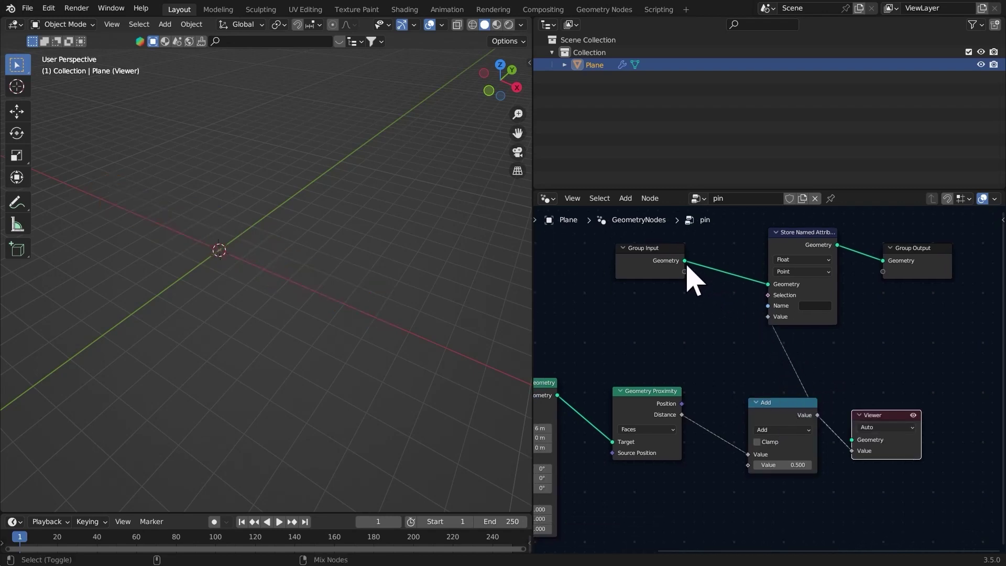
ctrl+shift+click(682, 268)
middle_drag(411, 270, 319, 285)
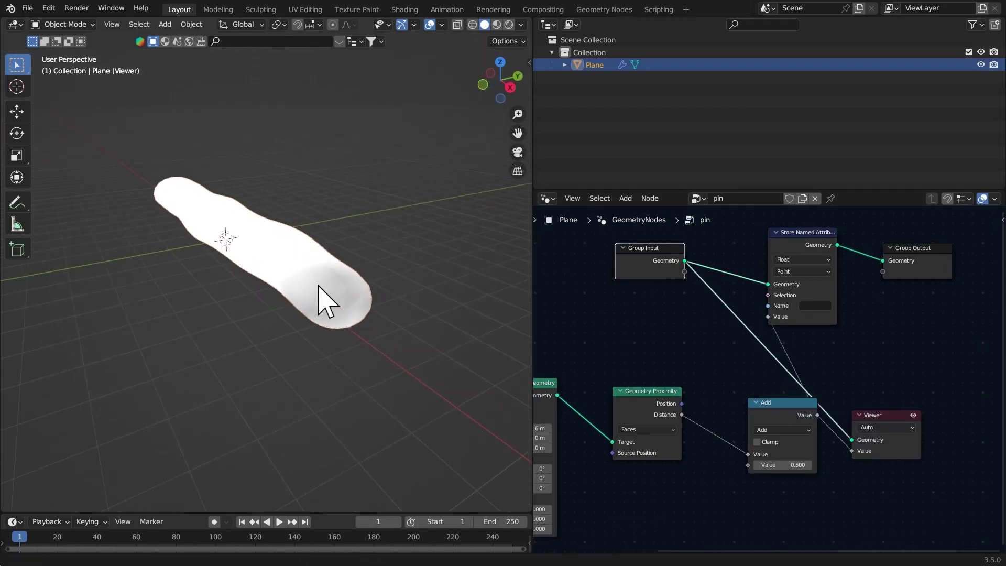
Lower the Add node's second value to a negative number so one end of the bar turns black.
scroll(320, 285, up, 2)
middle_drag(388, 303, 429, 363)
middle_drag(775, 458, 768, 390)
mouse_move(768, 419)
shift+mouse_down()
mouse_move(492, 348)
mouse_move(534, 354)
mouse_move(734, 418)
mouse_move(606, 382)
mouse_move(366, 340)
mouse_move(600, 376)
mouse_move(709, 421)
shift+mouse_up()
Move the sphere, Transform Geometry, Geometry Proximity and Add nodes away from the Viewer to make room for another node.
middle_drag(706, 426, 831, 451)
ctrl+middle_drag(831, 451, 820, 495)
drag(836, 373, 805, 374)
ctrl+middle_drag(912, 363, 909, 393)
drag(890, 446, 613, 341)
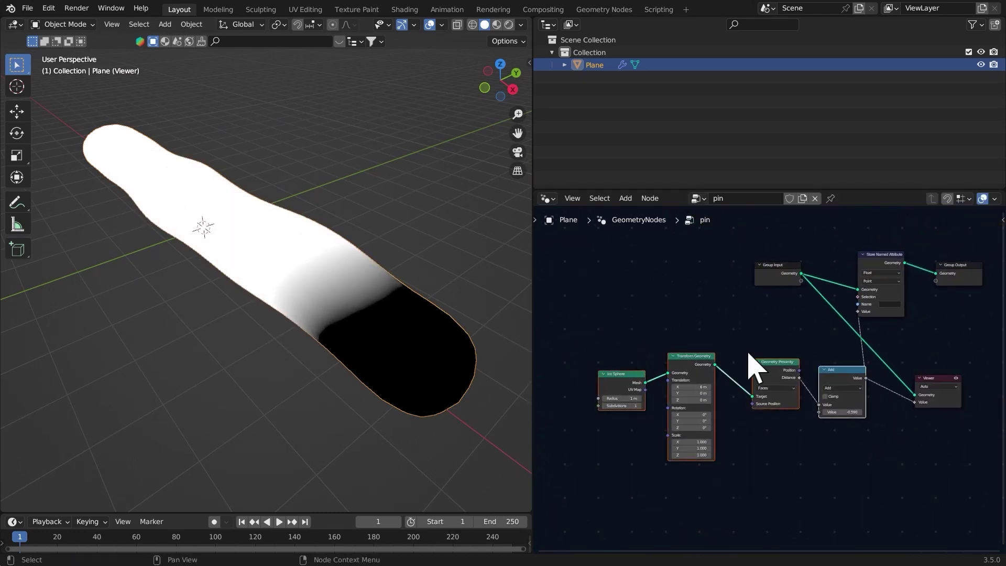
drag(762, 362, 625, 368)
ctrl+middle_drag(770, 369, 759, 352)
Join the Add node's output links with a reroute and insert a ColorRamp node between Add and the reroute.
shift+right_drag(897, 411, 809, 324)
key(shift+a)
click(723, 318)
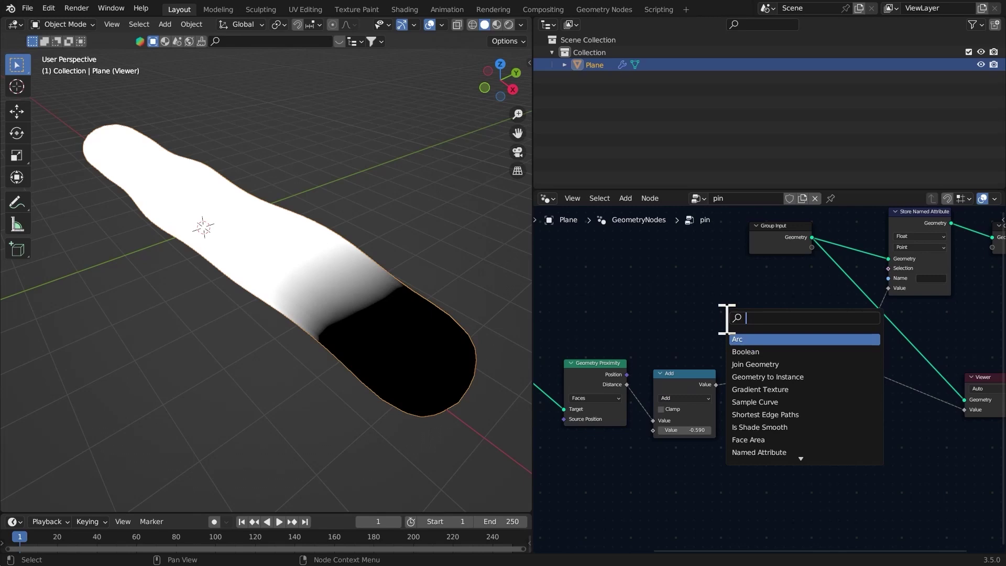
text(col)
click(754, 352)
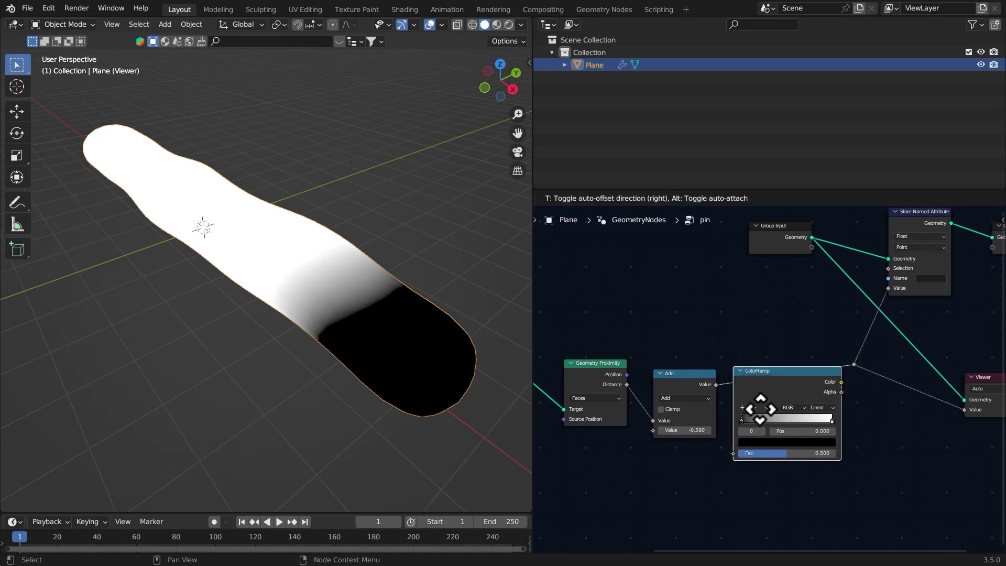
click(787, 411)
Flip the ColorRamp so its black and white ends swap.
scroll(787, 412, up, 1)
click(790, 408)
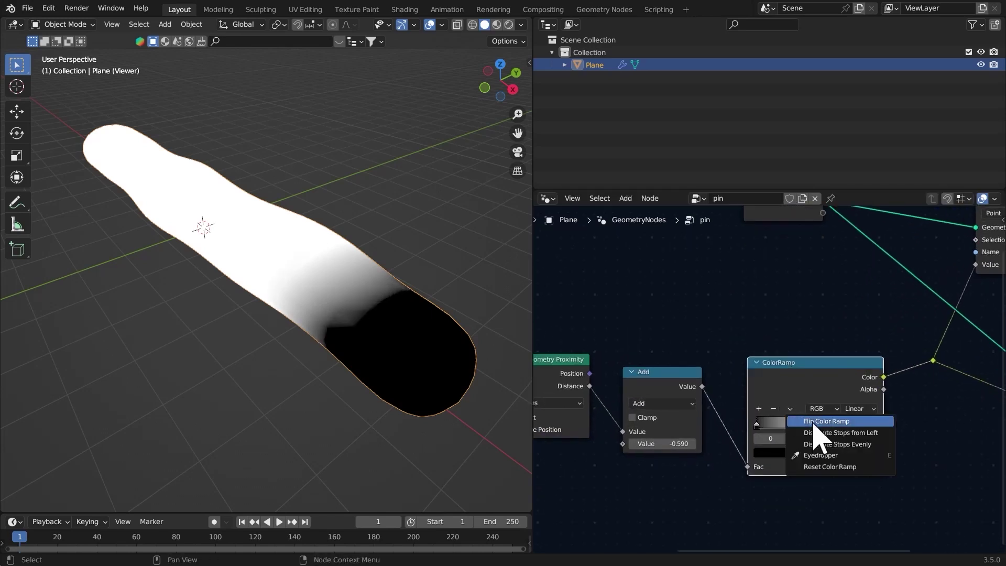
click(814, 422)
Set the Add node's second value to 1.290 and keyframe it at frame 1.
middle_drag(668, 439, 718, 426)
drag(718, 431, 678, 428)
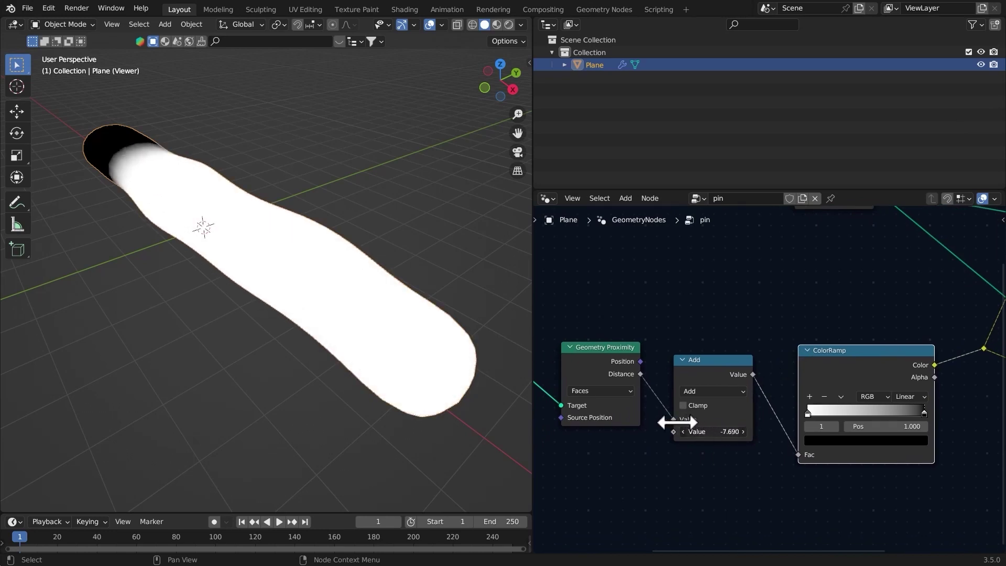
drag(678, 428, 691, 427)
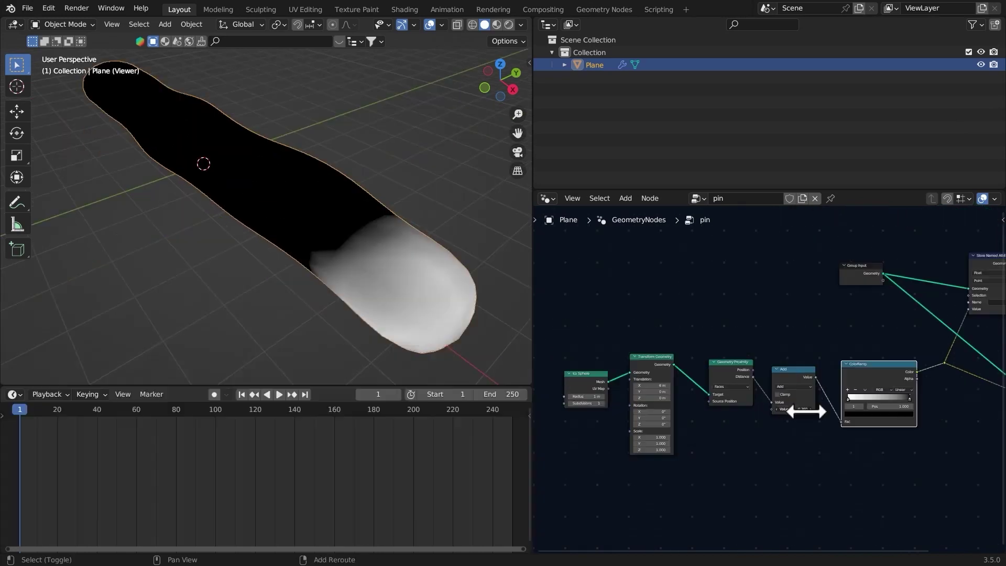
drag(801, 409, 843, 417)
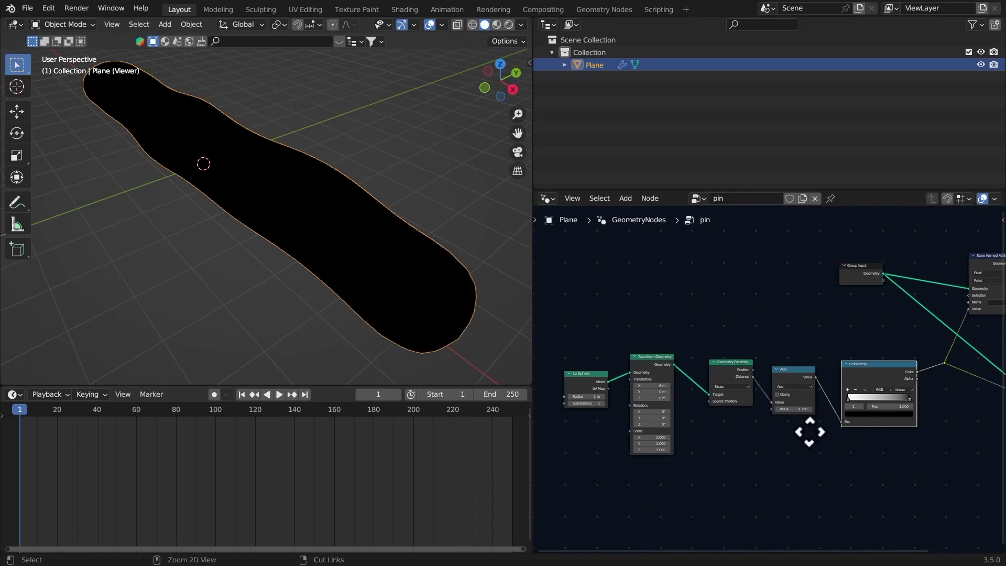
scroll(809, 431, up, 3)
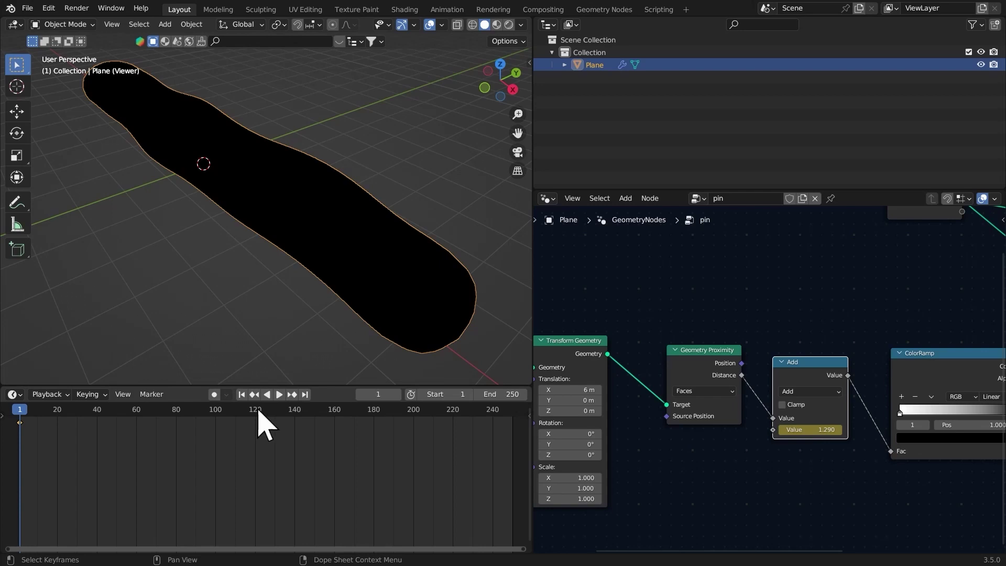
Keyframe the Add node's second value at -11.310 on frame 140 and set the scene's end frame to 150.
drag(291, 411, 304, 417)
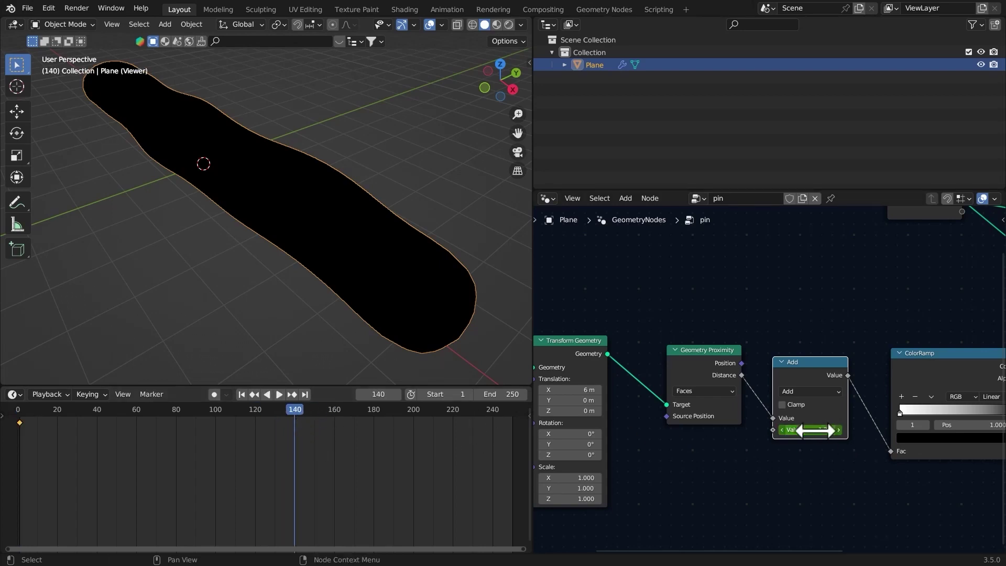
drag(815, 431, 748, 414)
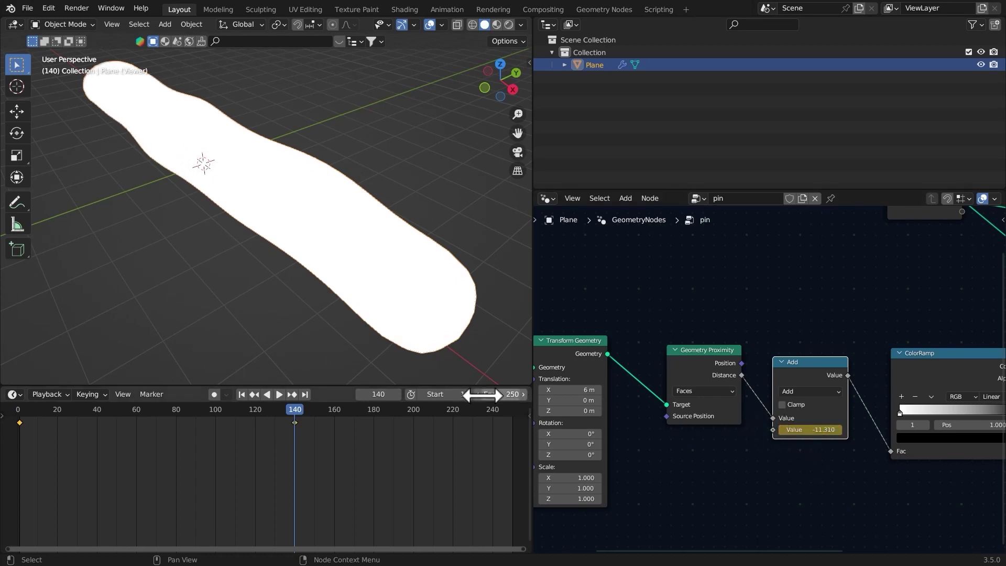
drag(482, 394, 440, 390)
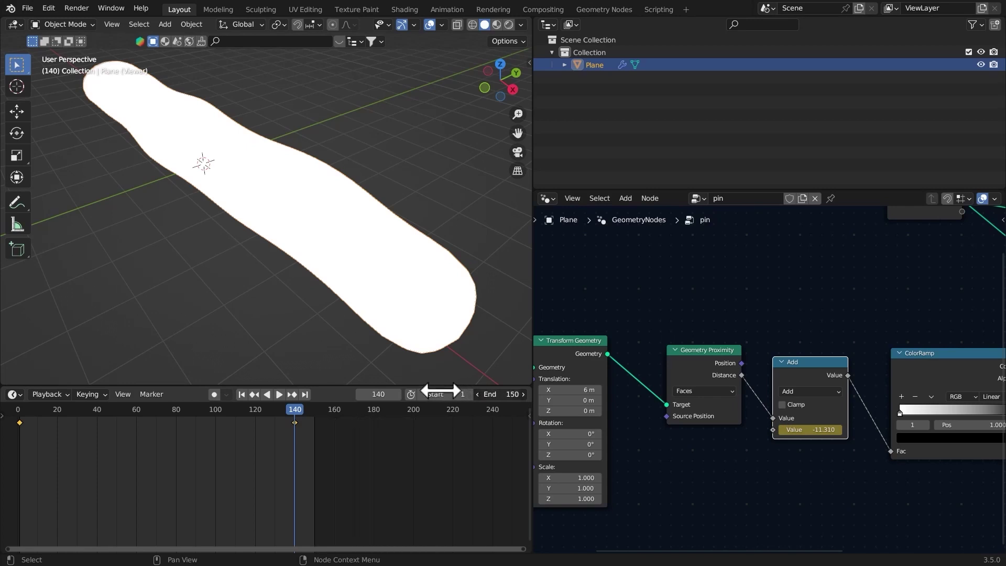
Switch the geometry node editor area to the Properties editor.
click(545, 199)
click(483, 247)
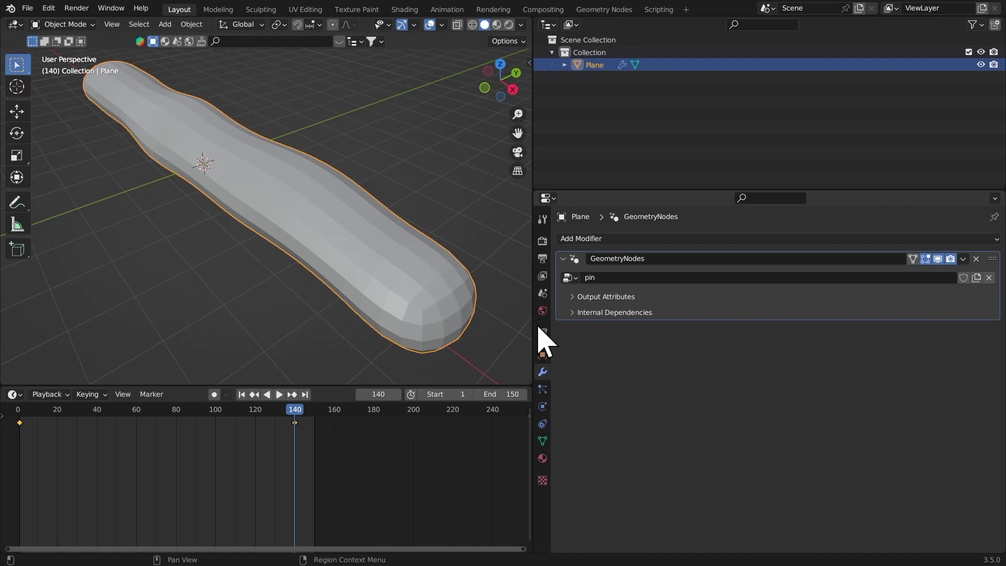
scroll(426, 247, down, 3)
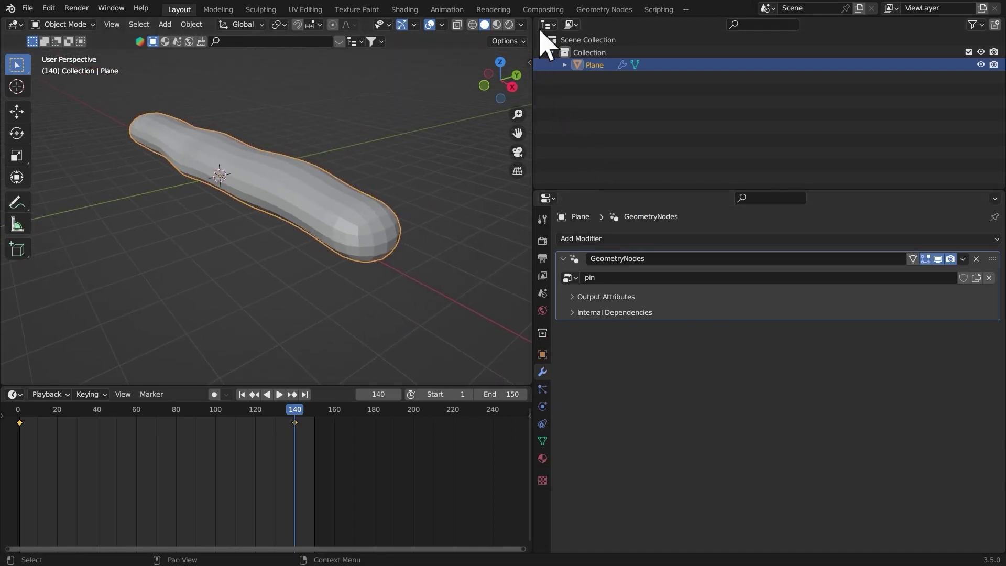
Turn the Outliner area into a Geometry Node Editor, hide its sidebar and frame the pin node tree.
click(548, 25)
click(140, 129)
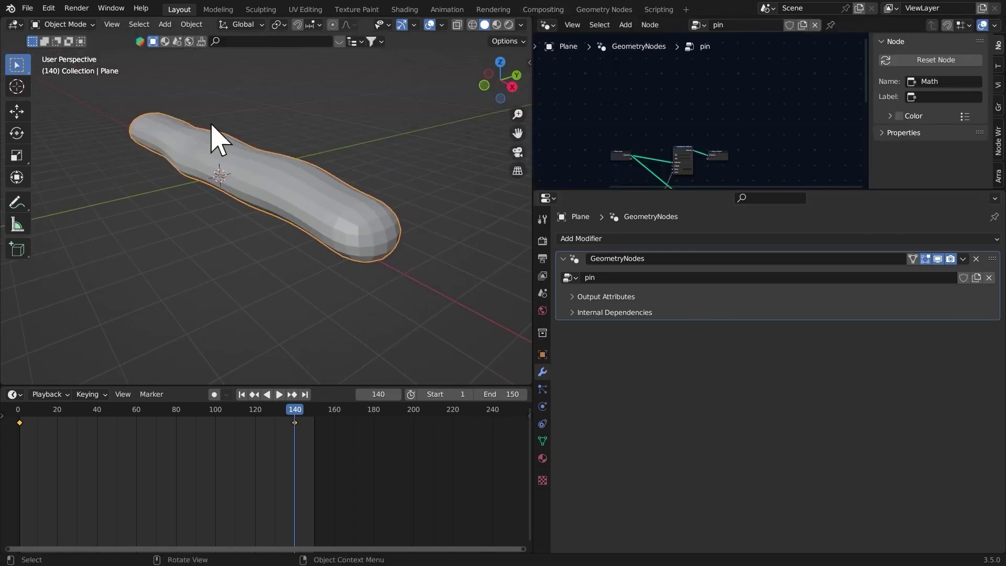
ctrl+middle_drag(750, 93, 752, 115)
middle_drag(751, 115, 785, 77)
key(n)
scroll(427, 213, up, 2)
middle_drag(427, 213, 433, 220)
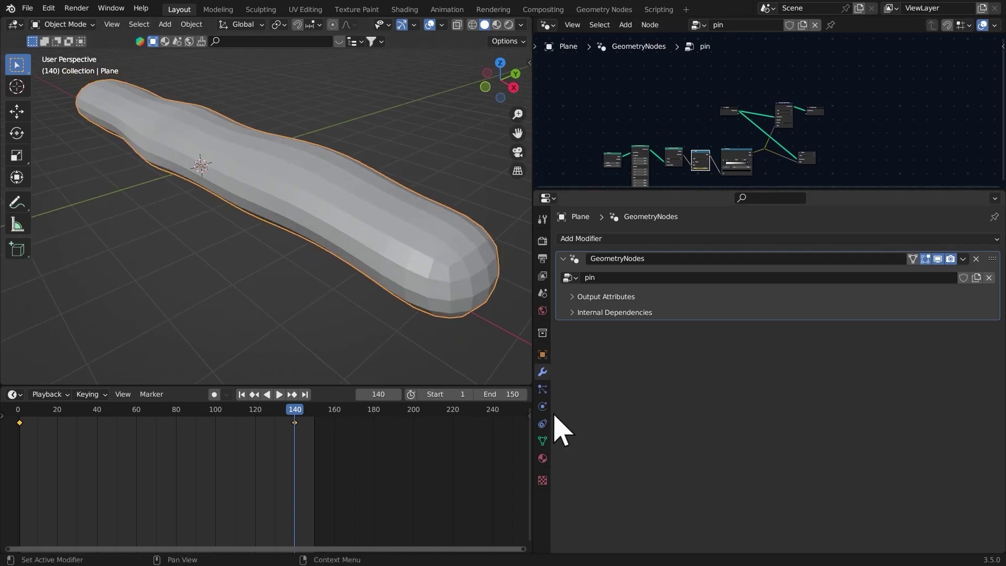
Apply the Quick Smoke effect to the bar.
click(542, 407)
click(191, 24)
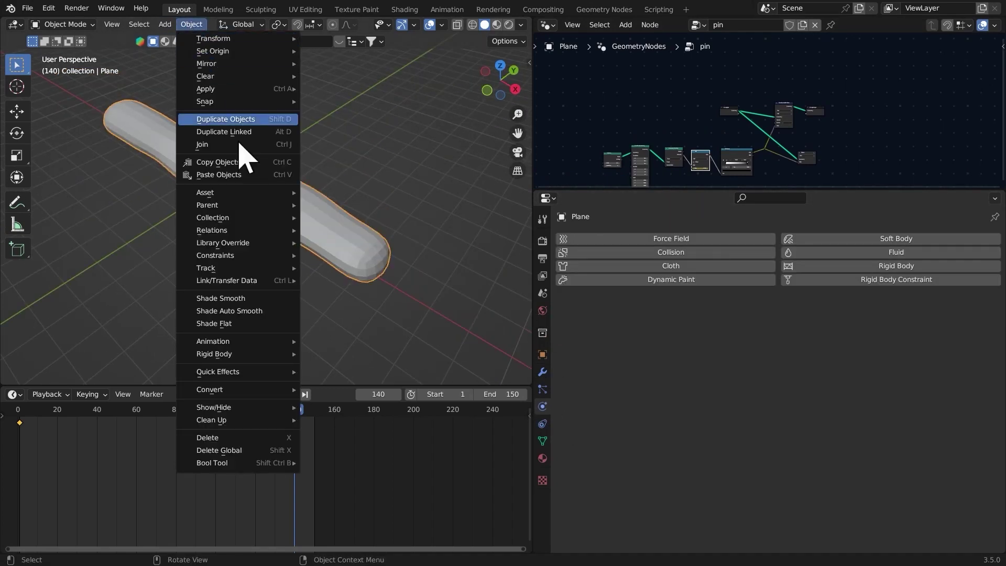
mouse_move(245, 373)
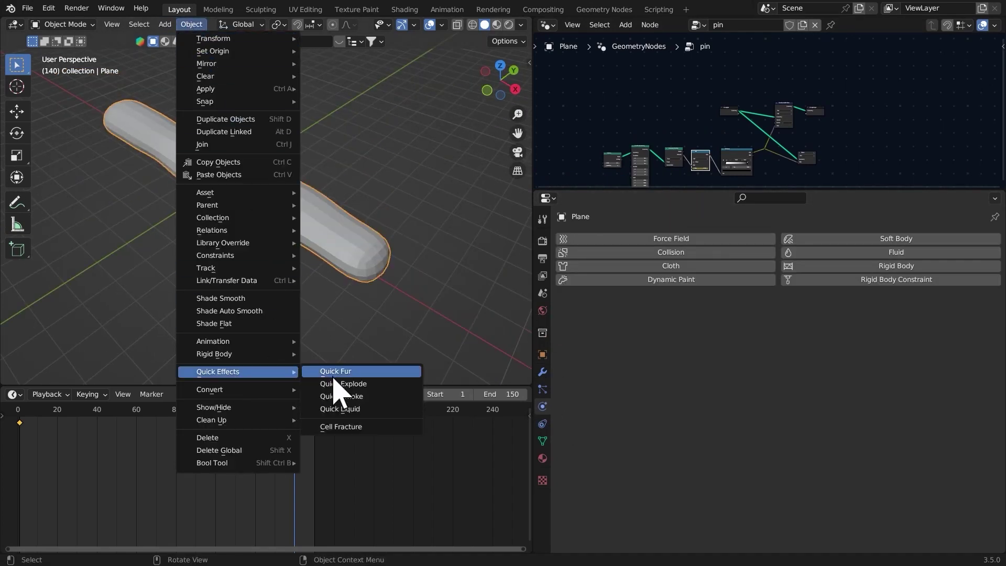
click(352, 397)
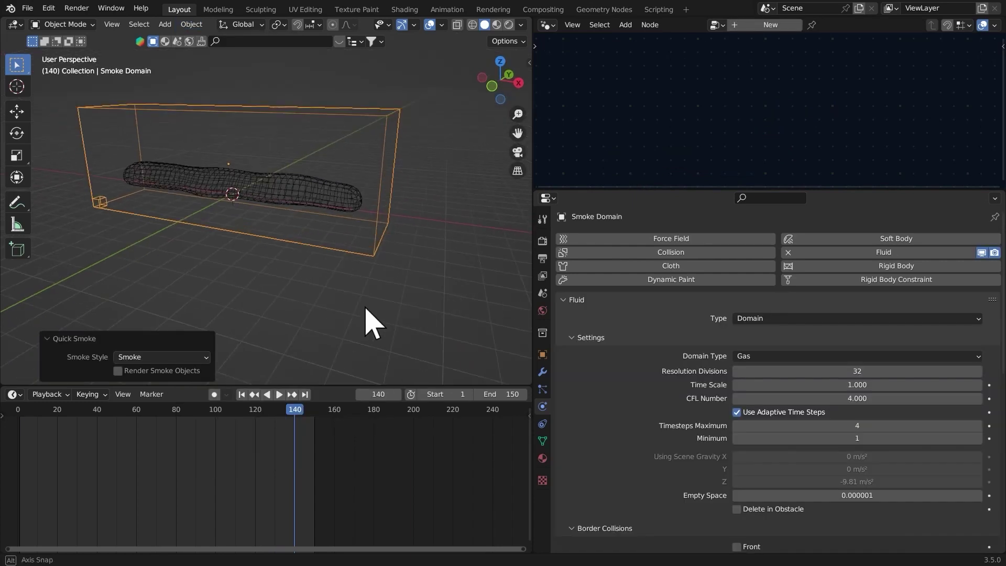
Set the smoke domain's Resolution Divisions to 48 and its cache end frame to 150.
scroll(790, 325, down, 2)
drag(791, 331, 805, 331)
scroll(729, 360, down, 10)
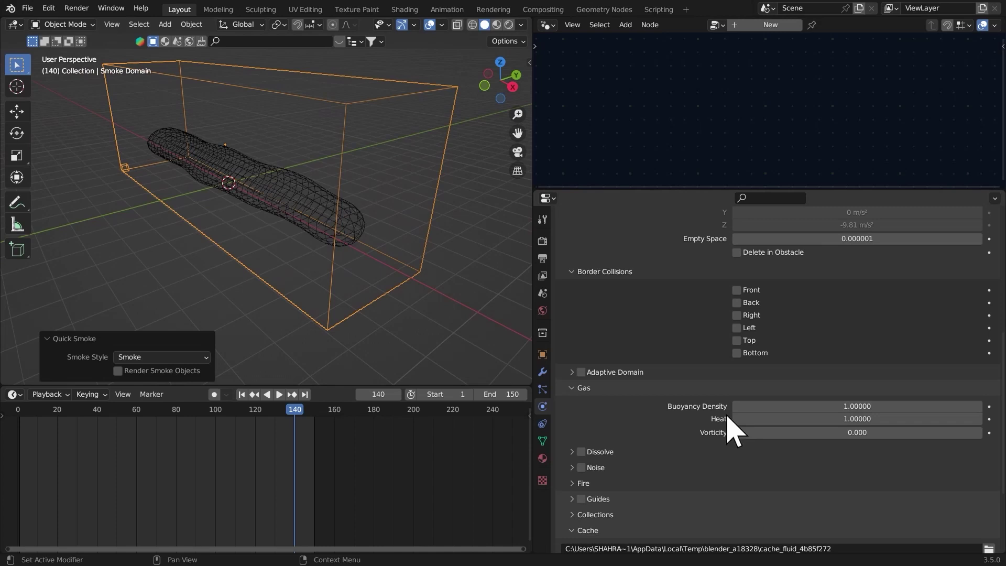
scroll(724, 352, down, 4)
click(658, 459)
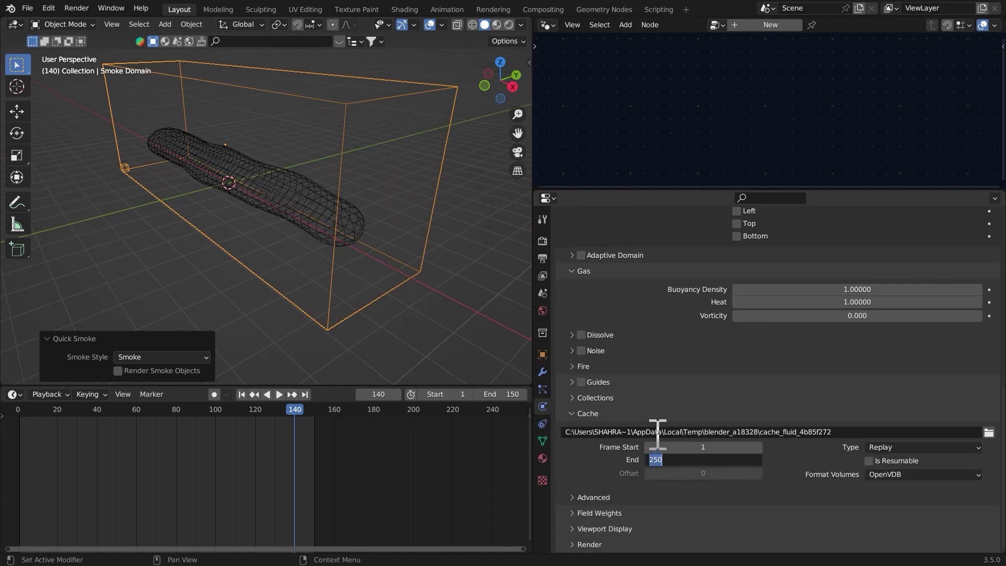
key(Return)
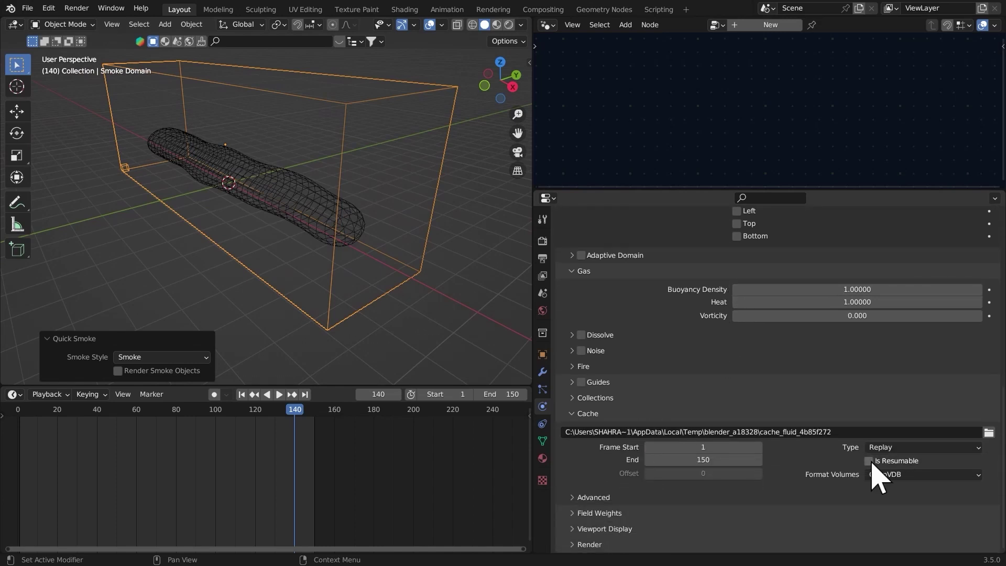
scroll(885, 461, up, 14)
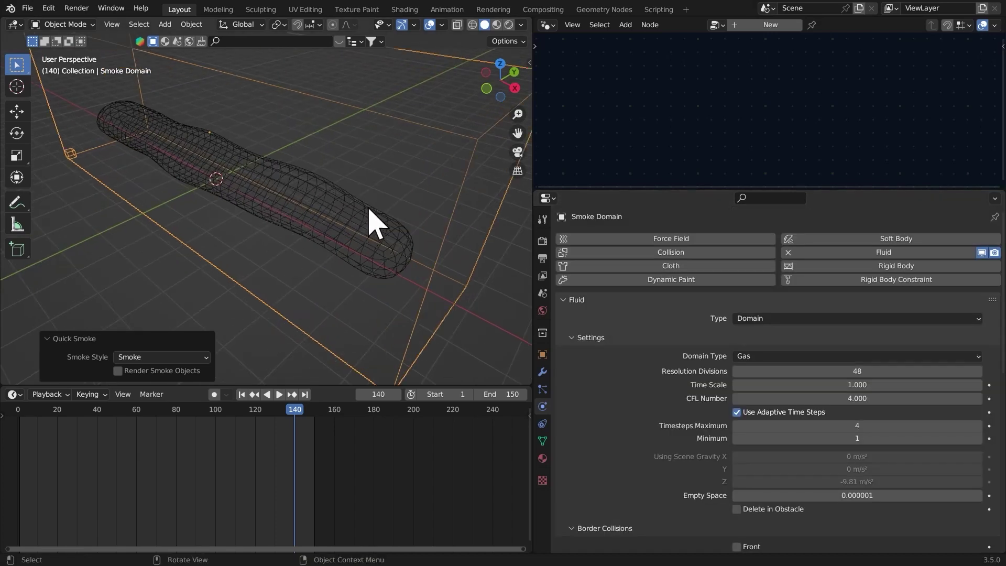
Set the bar's fluid Flow Type to Fire + Smoke and its Flow Behavior to Geometry.
click(368, 224)
scroll(734, 365, down, 1)
click(765, 335)
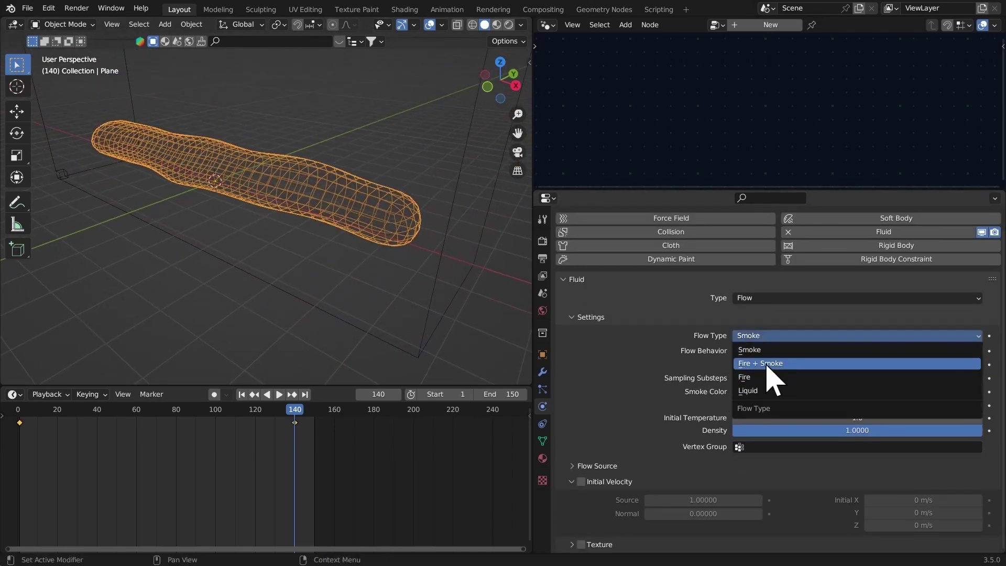
click(791, 363)
scroll(684, 371, down, 1)
click(763, 339)
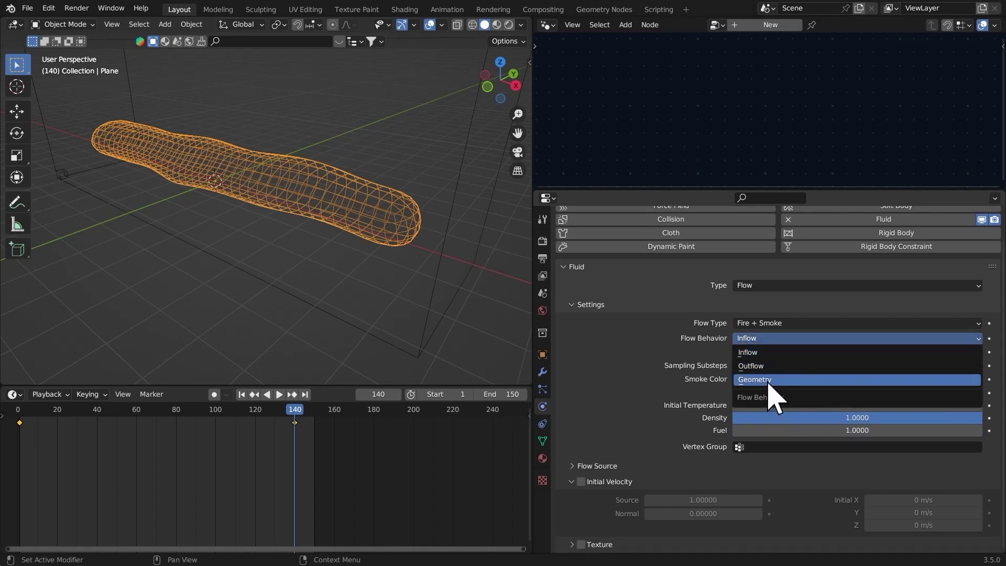
click(768, 380)
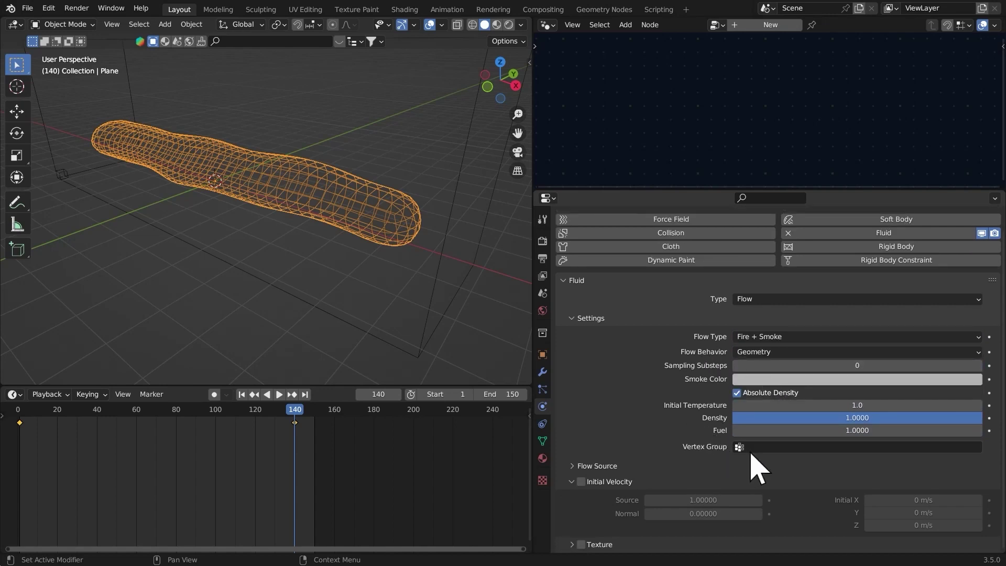
Check the vertex groups offered for the bar's flow, and collapse its GeometryNodes modifier.
click(788, 447)
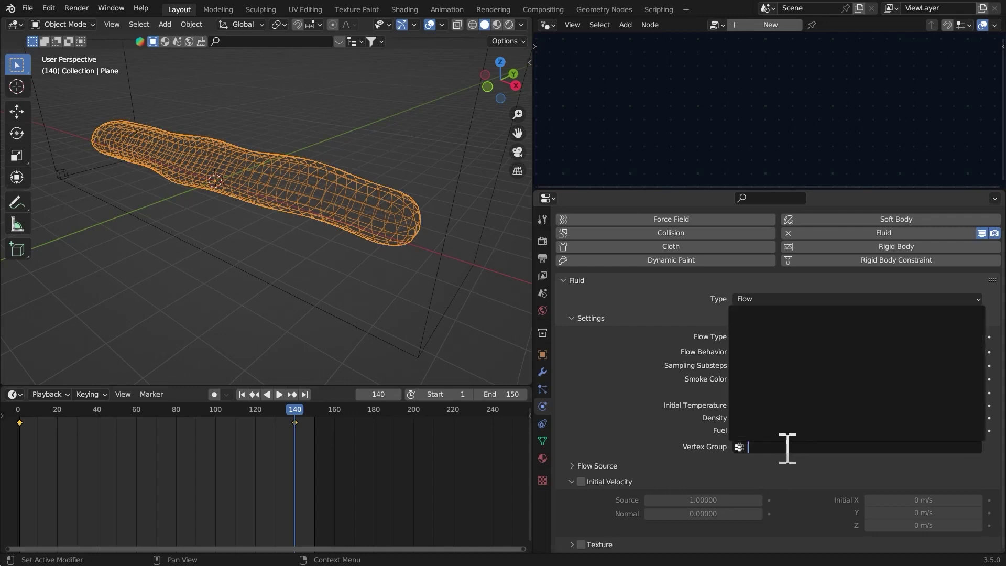
click(542, 372)
click(572, 257)
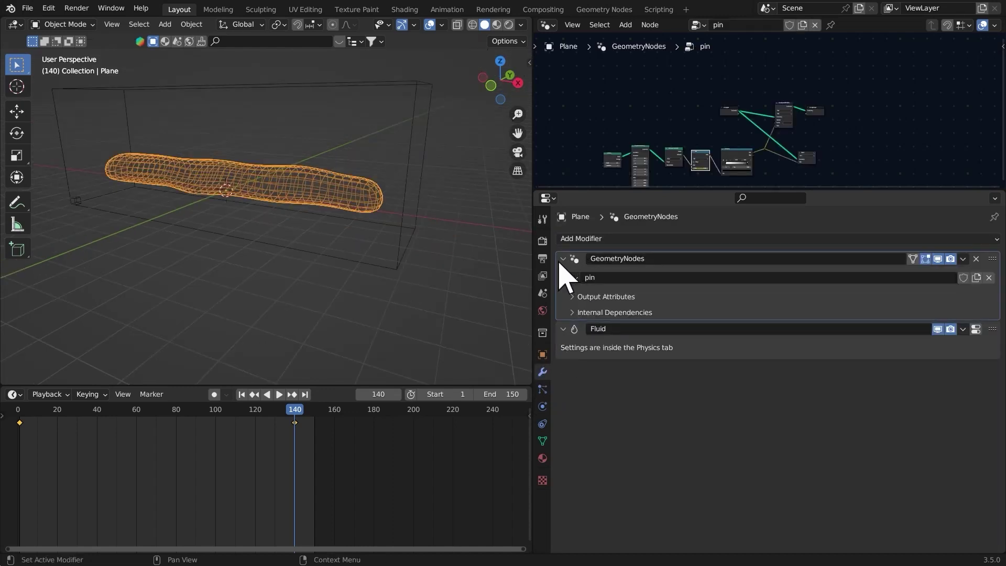
click(562, 259)
scroll(690, 126, up, 2)
middle_drag(689, 126, 756, 175)
scroll(731, 165, up, 2)
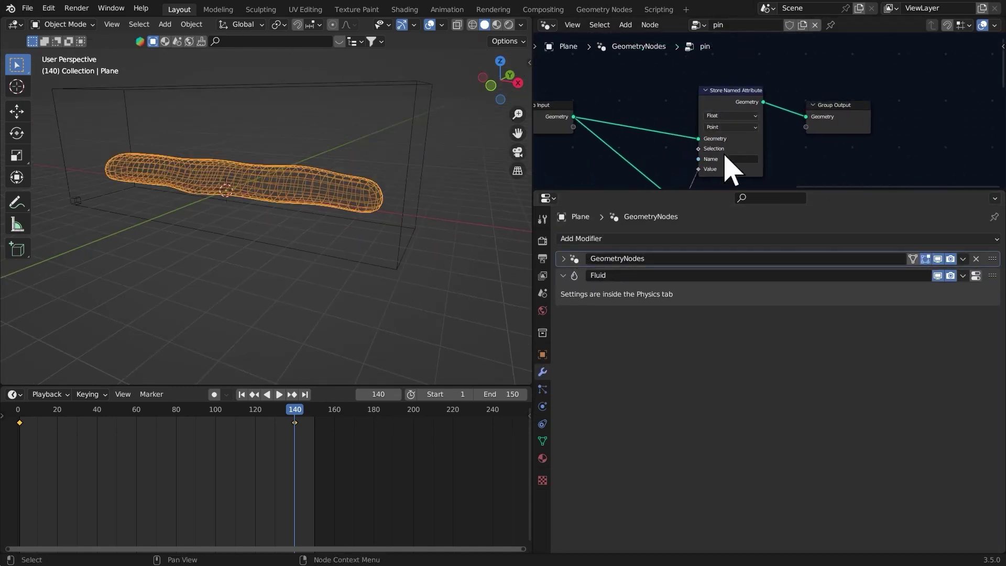
Add a vertex group named pin to the bar and choose pin as the Store Named Attribute node's name.
click(542, 441)
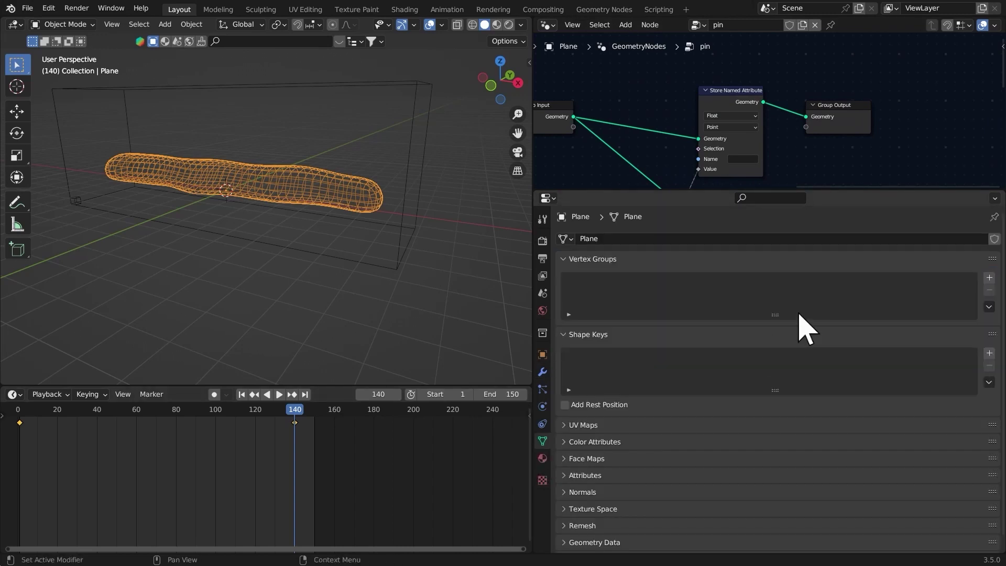
click(989, 277)
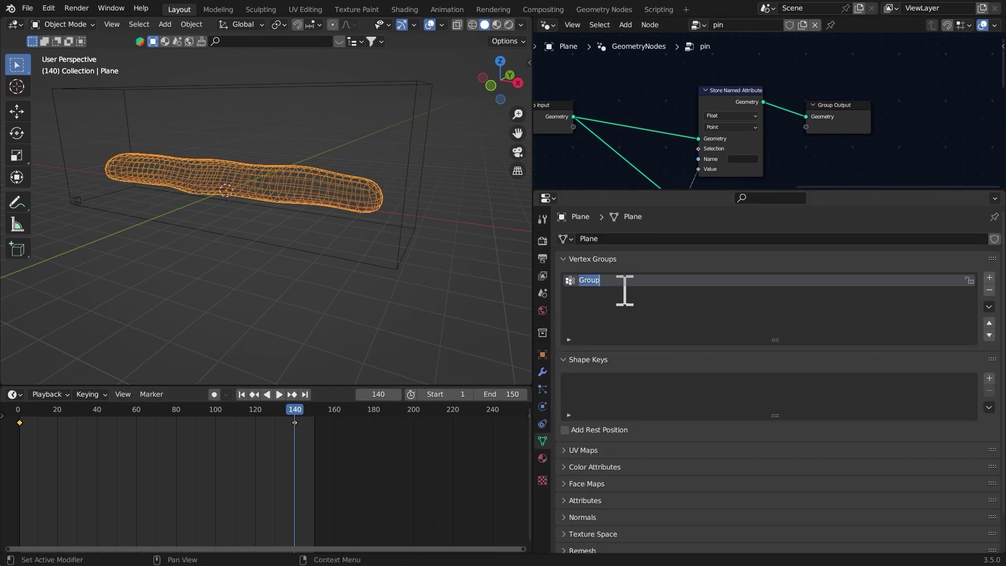
scroll(722, 121, up, 4)
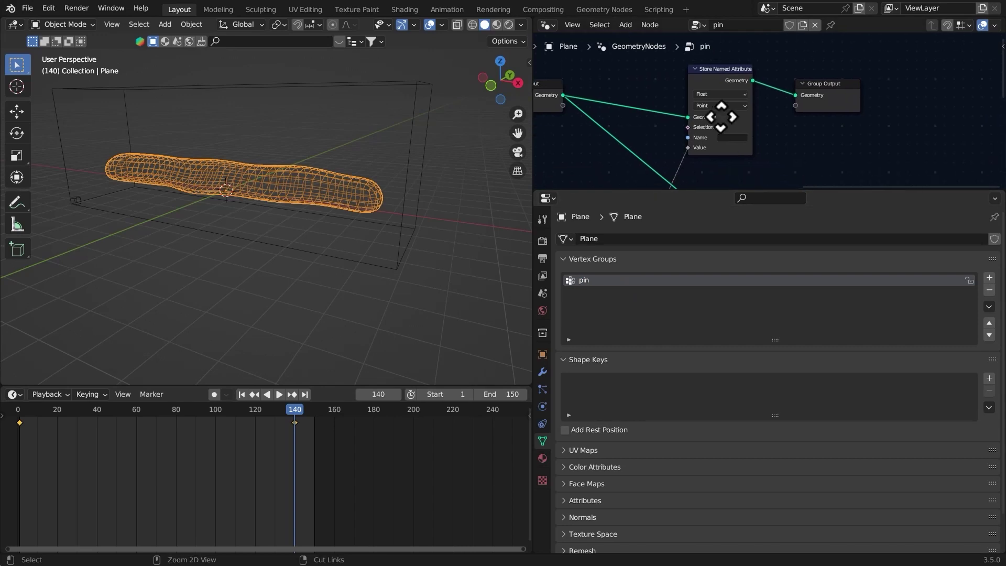
click(758, 124)
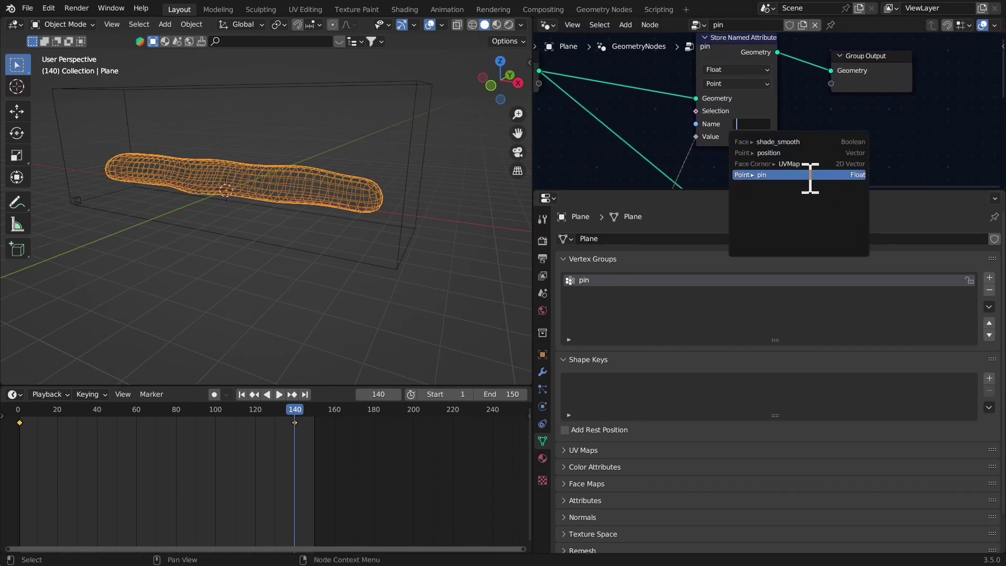
click(790, 175)
Assign pin as the Vertex Group in the bar's fluid flow settings.
scroll(673, 180, down, 5)
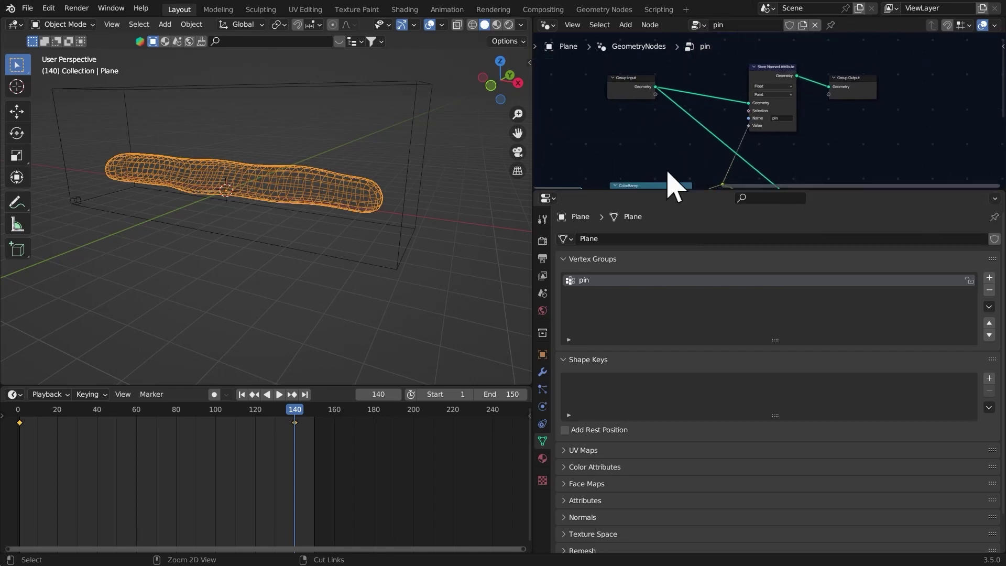
middle_drag(744, 116, 718, 151)
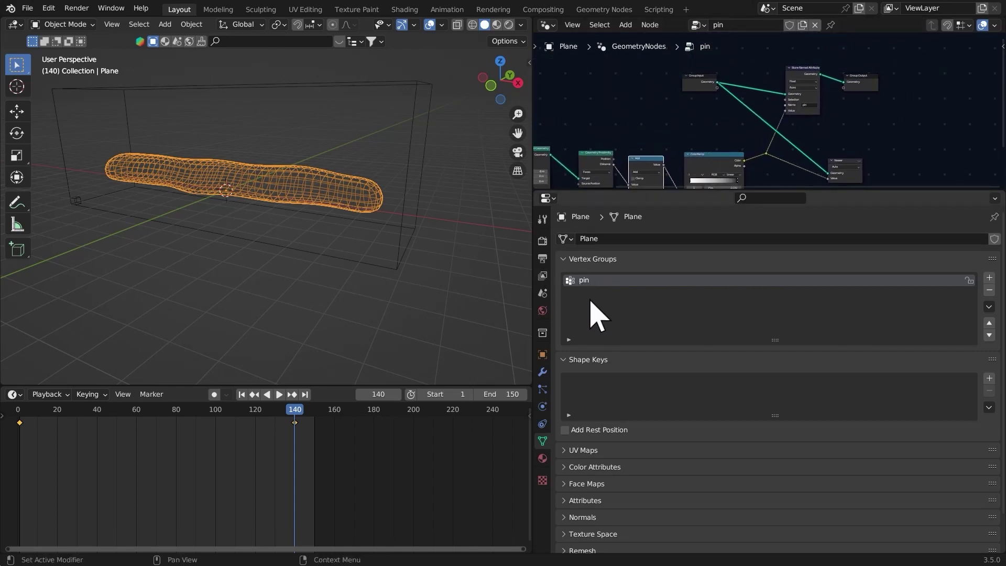
click(542, 407)
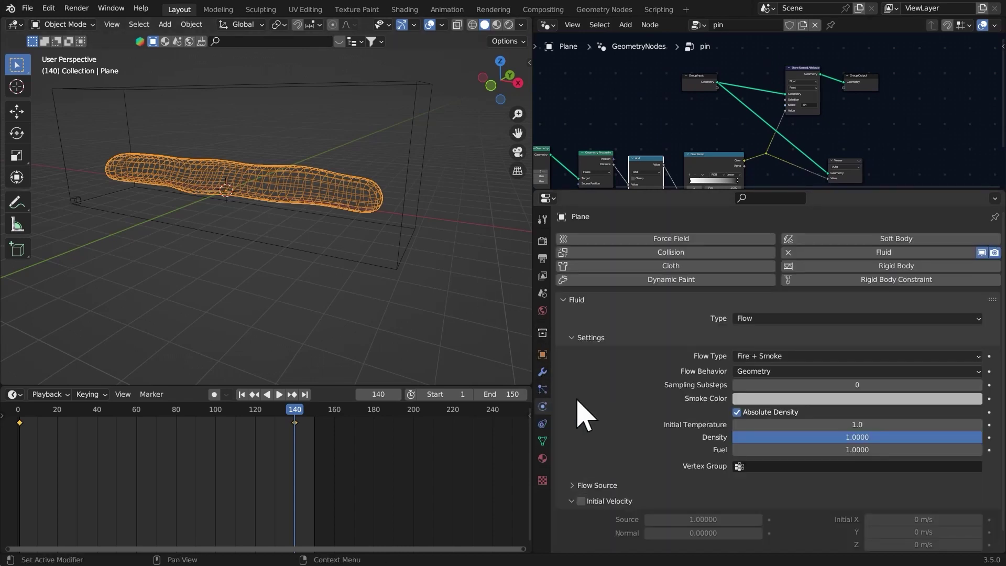
scroll(674, 329, down, 1)
click(748, 447)
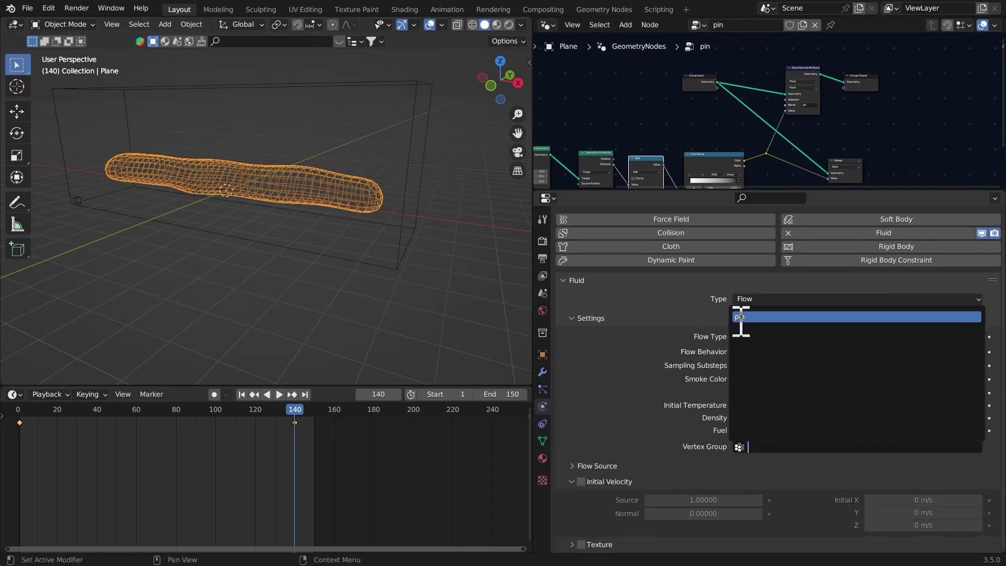
click(750, 317)
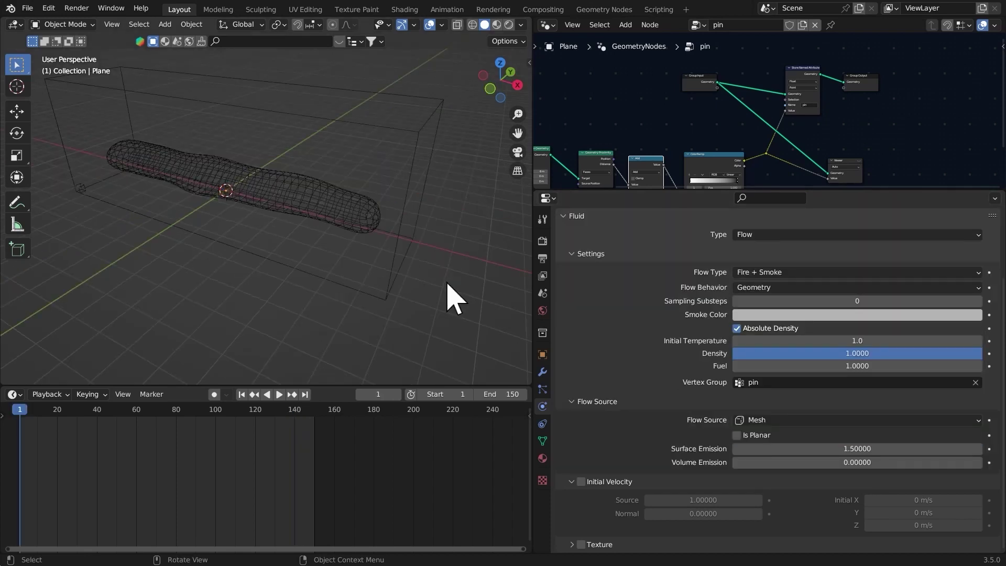
Set the bar's Flow Behavior to Inflow and play the fire simulation to test it.
key(space)
key(Escape)
click(749, 287)
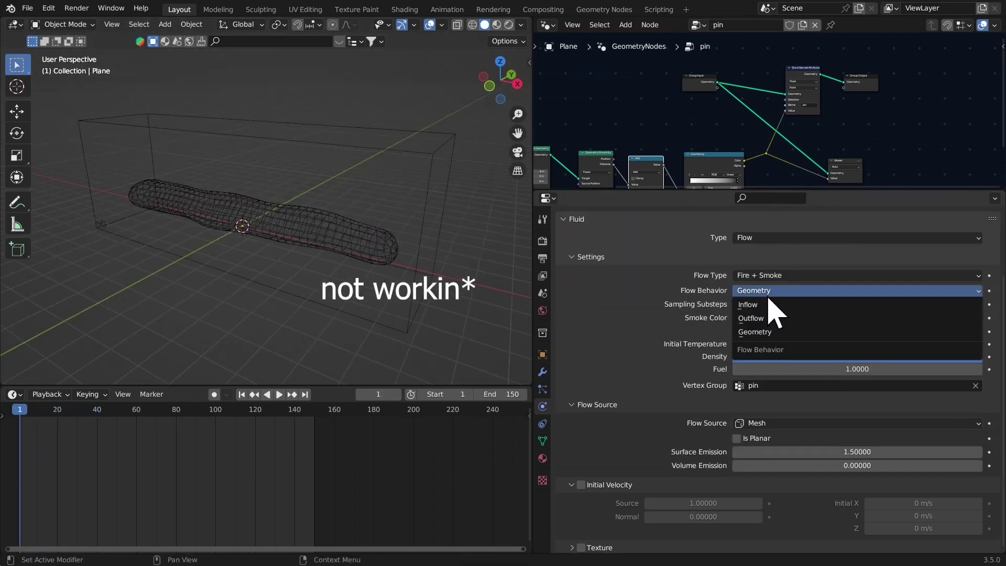
click(725, 310)
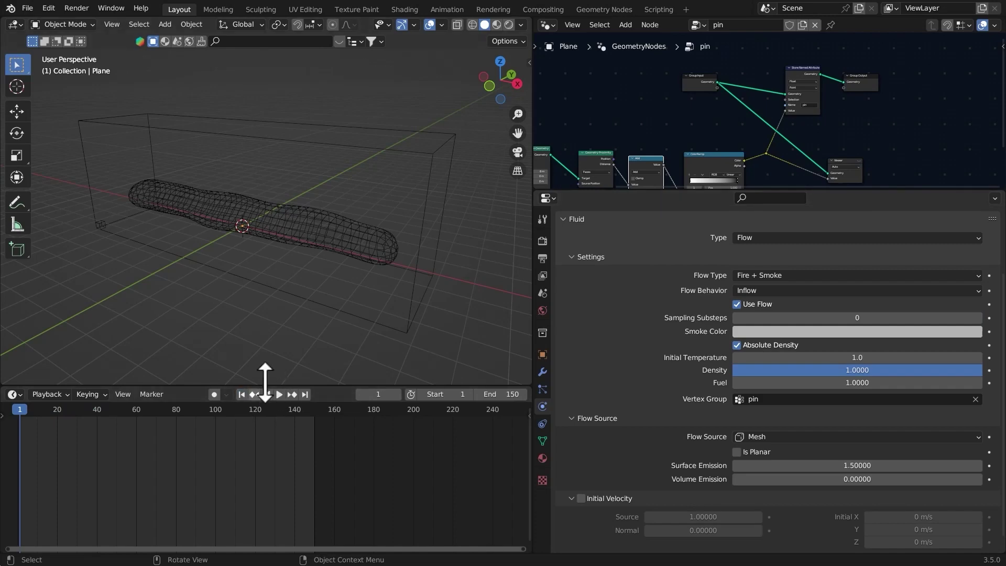
key(space)
middle_drag(400, 342, 367, 264)
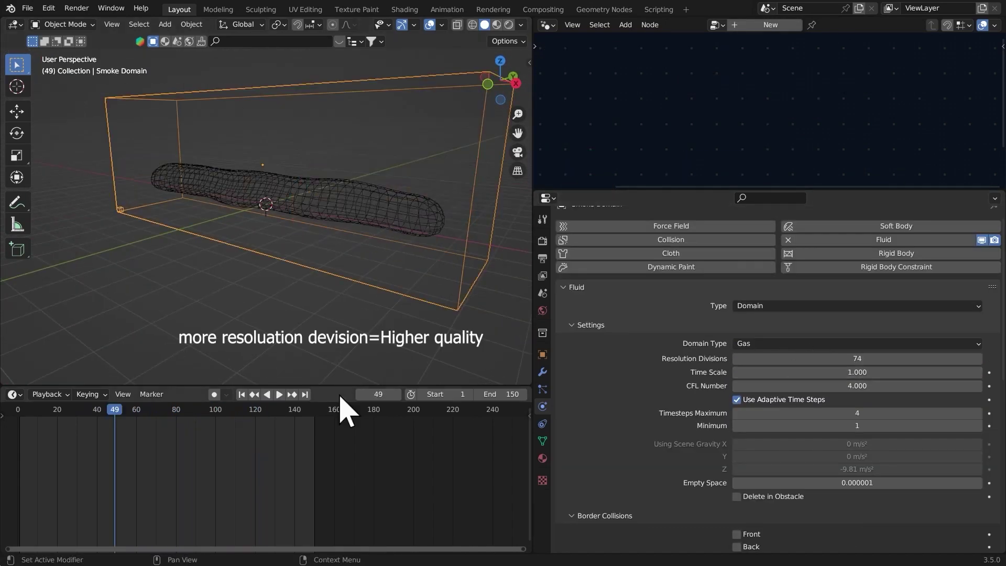
Replay the fire and smoke simulation from the first frame through frame 150, then stop playback.
click(241, 394)
key(space)
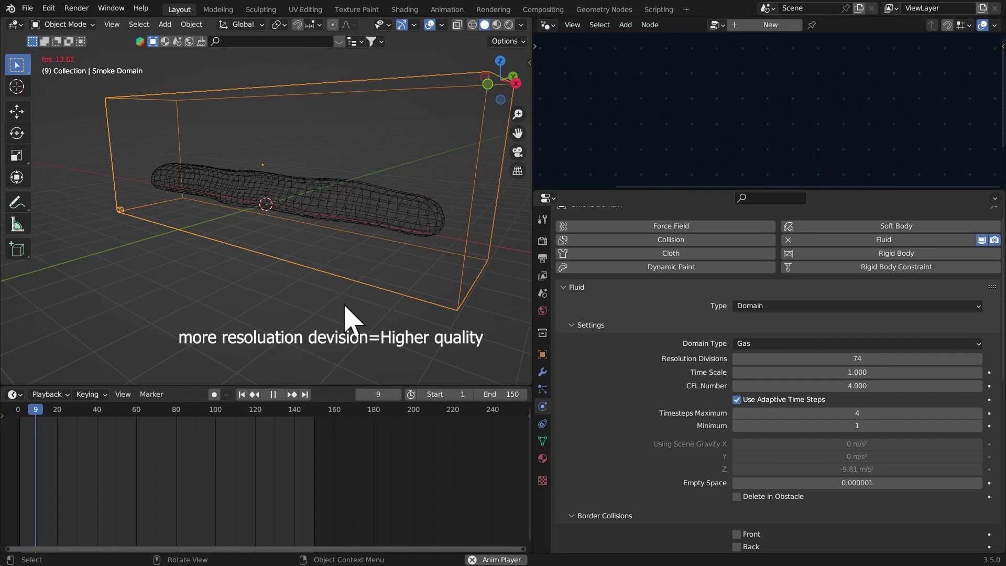
middle_drag(348, 319, 393, 332)
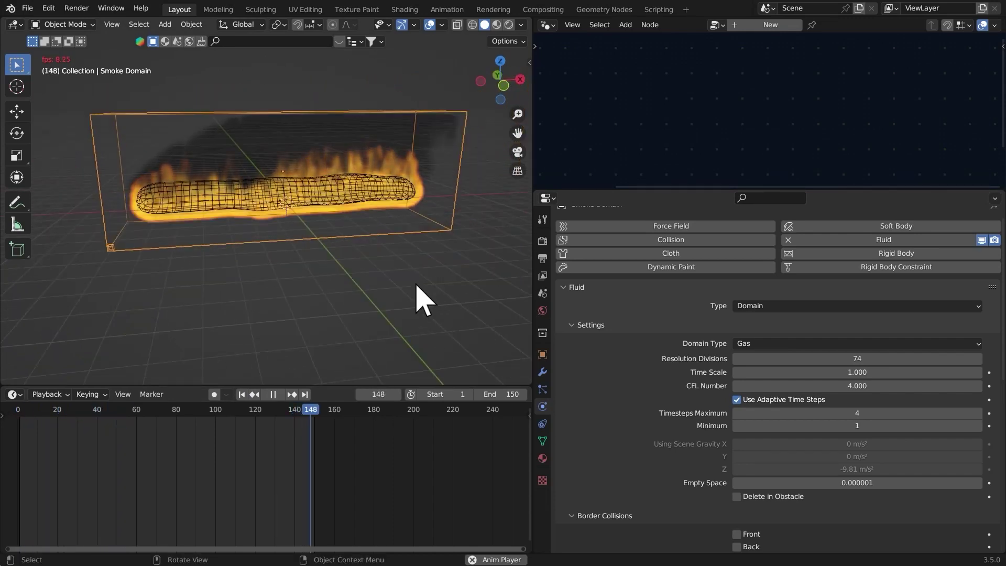
key(space)
Examine the flames and smoke along the bar at frame 150 from several angles, both close up and farther away.
mouse_move(395, 292)
middle_down()
mouse_move(411, 288)
mouse_move(404, 281)
middle_up()
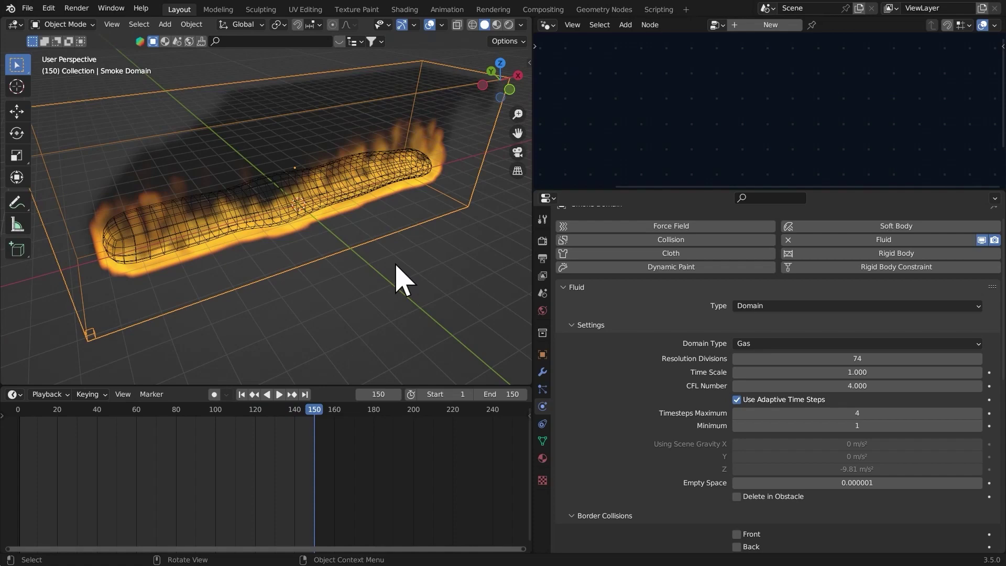
mouse_move(439, 305)
middle_down()
mouse_move(492, 337)
mouse_move(455, 306)
middle_up()
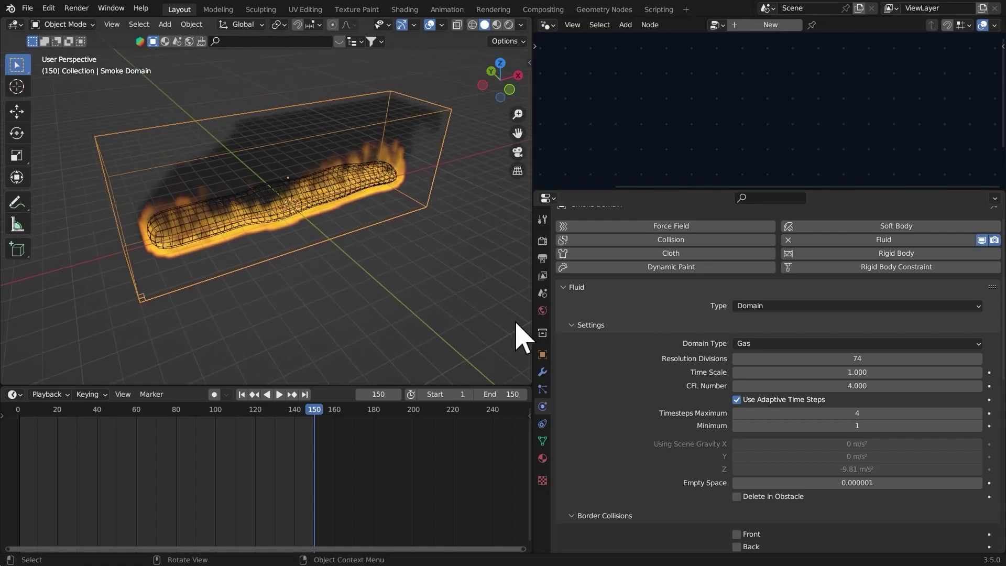
scroll(451, 265, up, 3)
mouse_move(416, 248)
middle_down()
mouse_move(395, 218)
mouse_move(415, 220)
middle_up()
middle_drag(408, 301, 277, 259)
scroll(393, 216, down, 5)
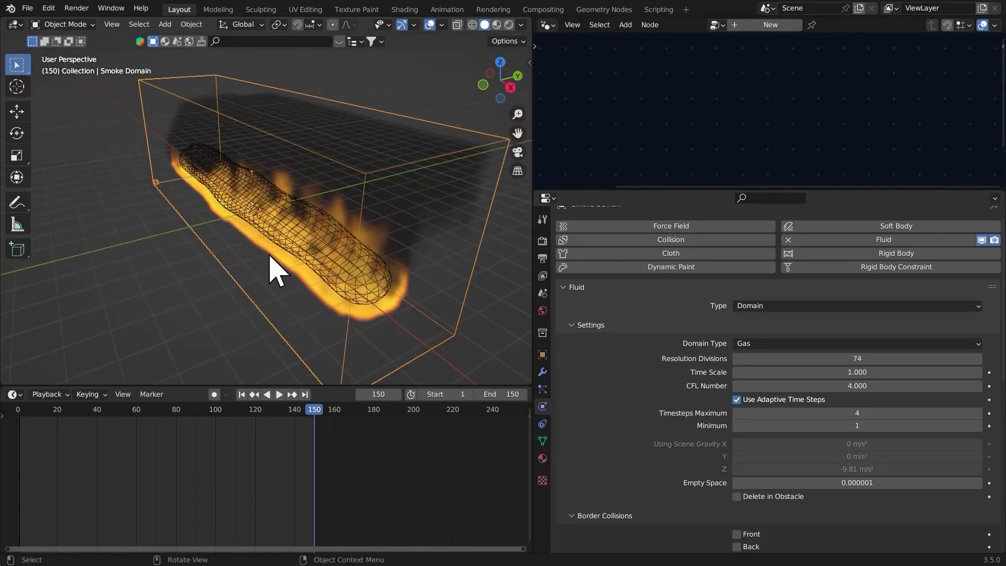
middle_drag(384, 287, 419, 294)
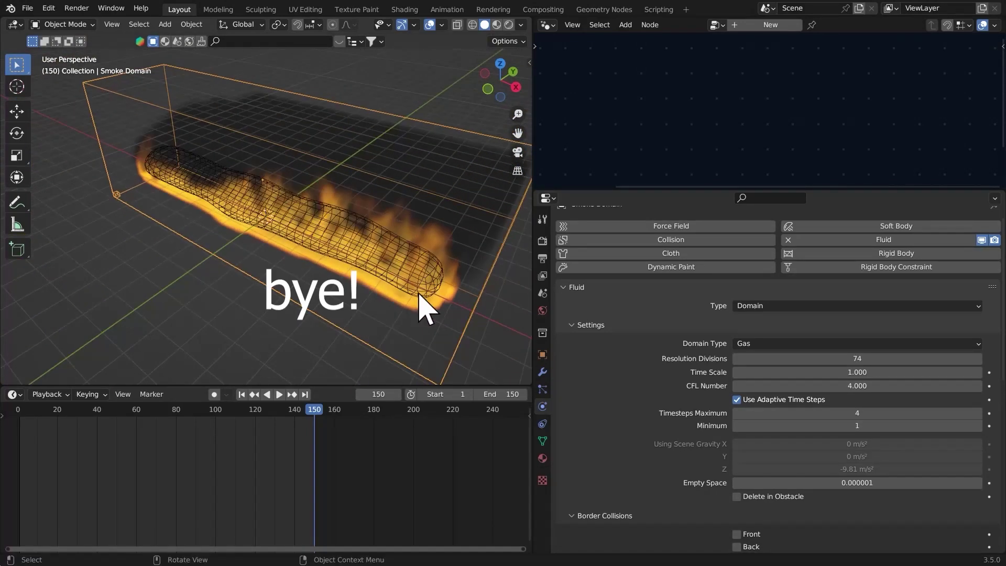